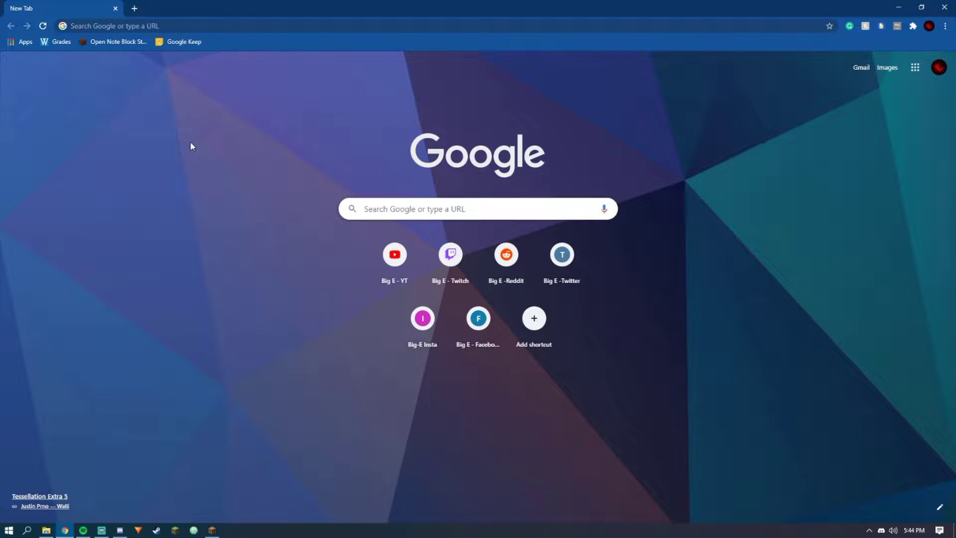
Open the CodeUtilities mod site at codeutilities.github.io.
{"action": "left_click", "coordinate": [132, 23]}
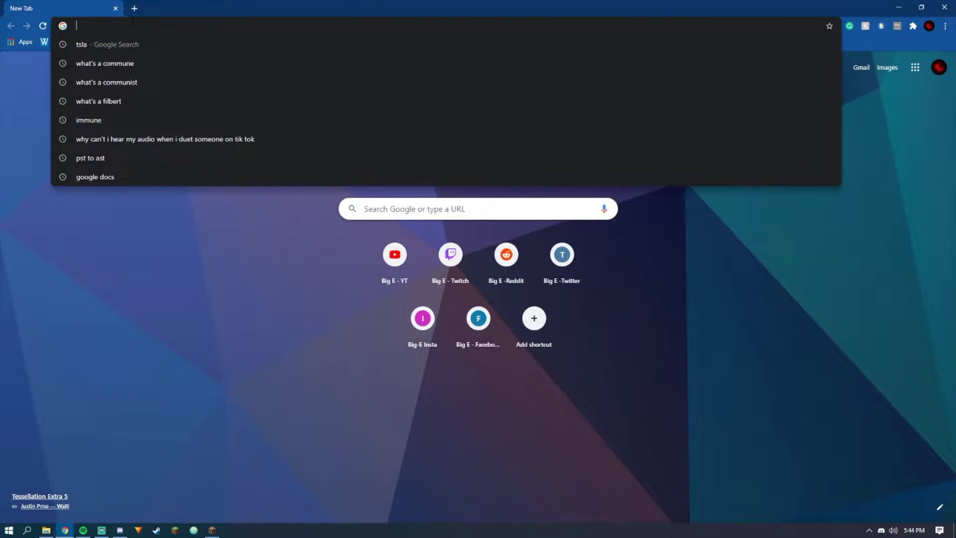
{"action": "type", "text": "https://codeutilities.github.io/"}
{"action": "key", "text": "Return"}
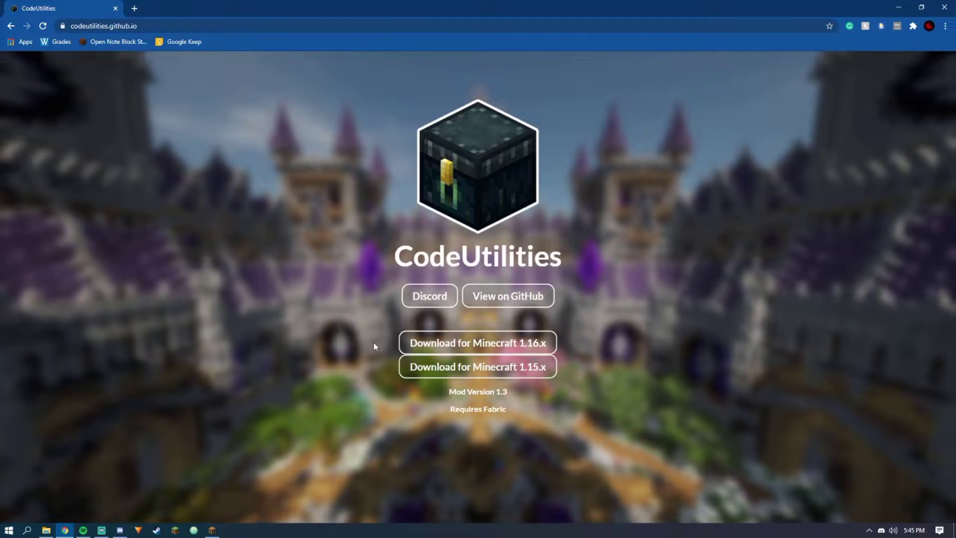
Download the CodeUtilities mod for Minecraft 1.15.x and keep the flagged jar file.
{"action": "left_click", "coordinate": [423, 339]}
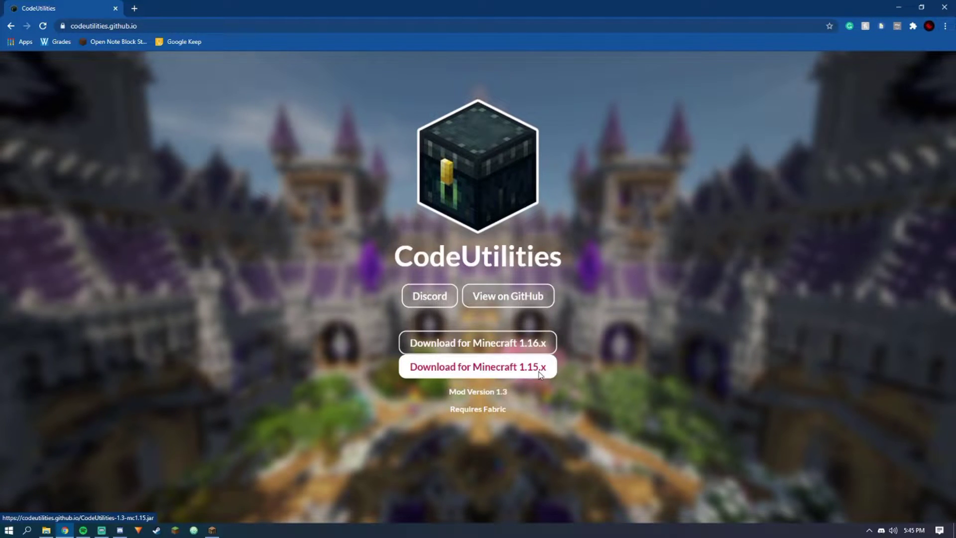
{"action": "left_click", "coordinate": [434, 369]}
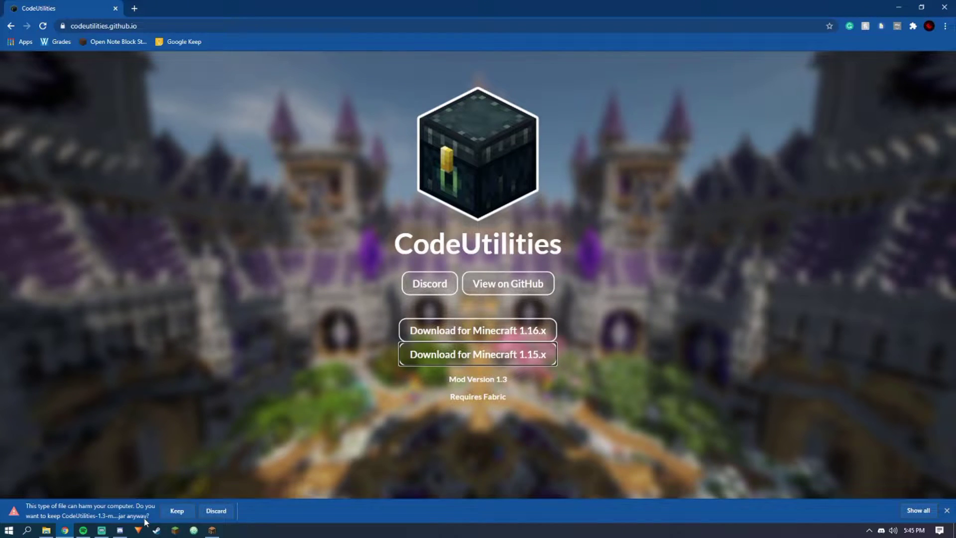
{"action": "left_click", "coordinate": [177, 513]}
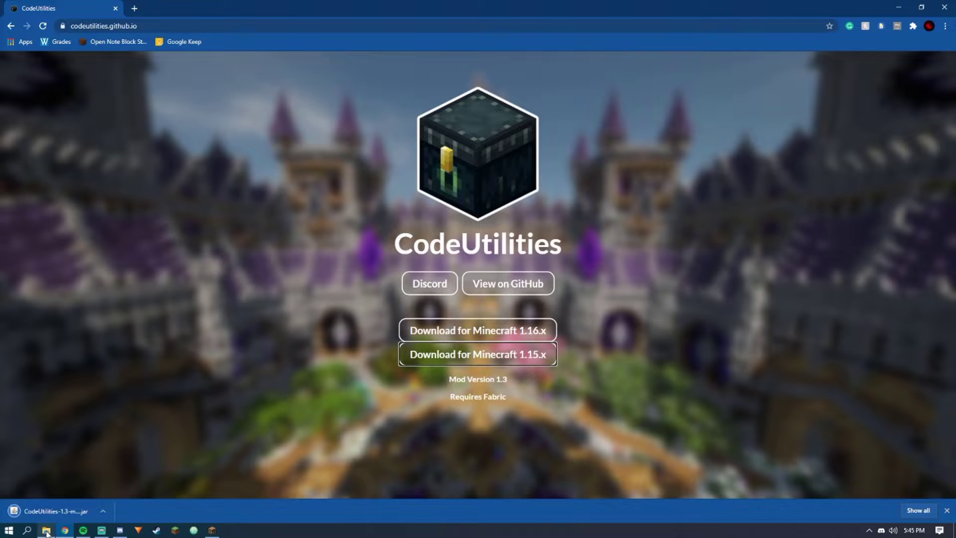
Switch to File Explorer, go to %appdata% and open the .minecraft folder.
{"action": "mouse_move", "coordinate": [52, 533]}
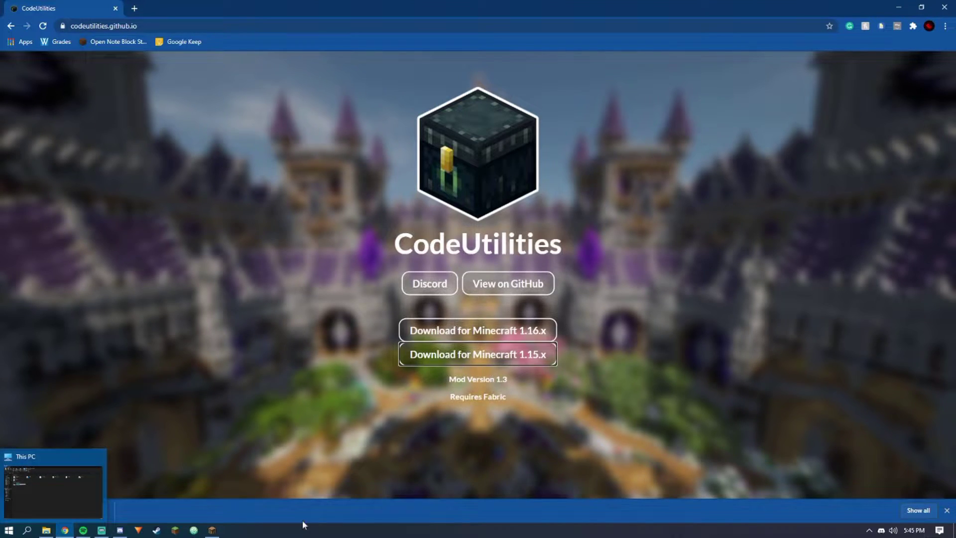
{"action": "left_click", "coordinate": [52, 534]}
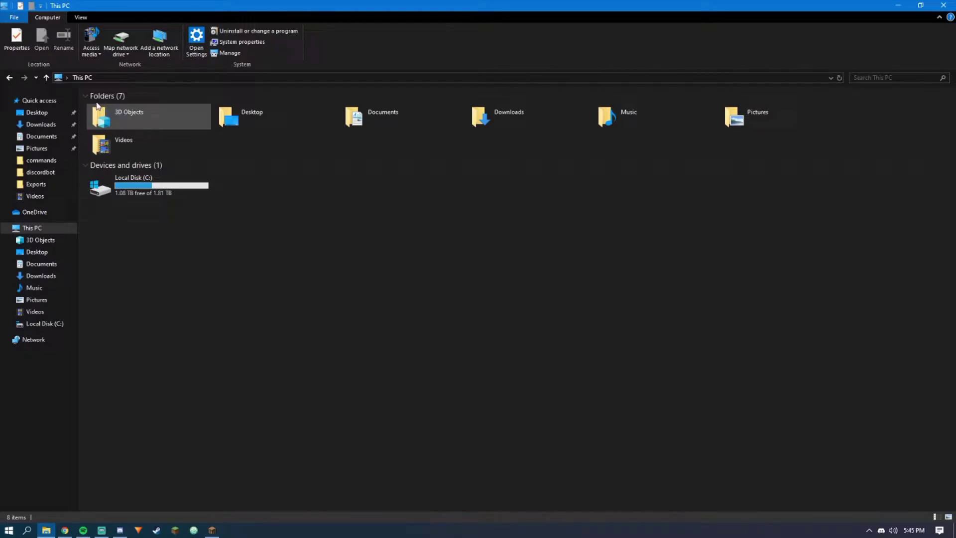
{"action": "left_click", "coordinate": [117, 79]}
{"action": "type", "text": "%appdata%"}
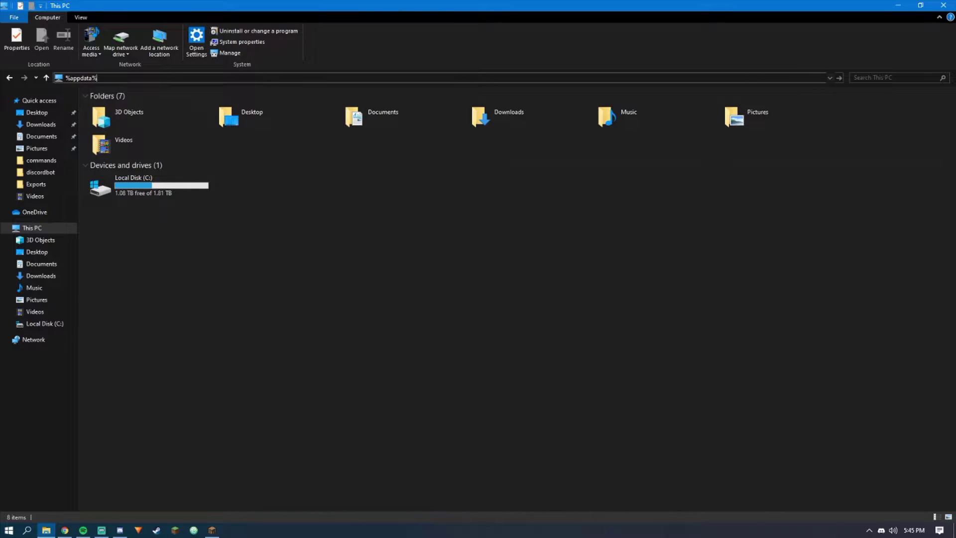
{"action": "key", "text": "Return"}
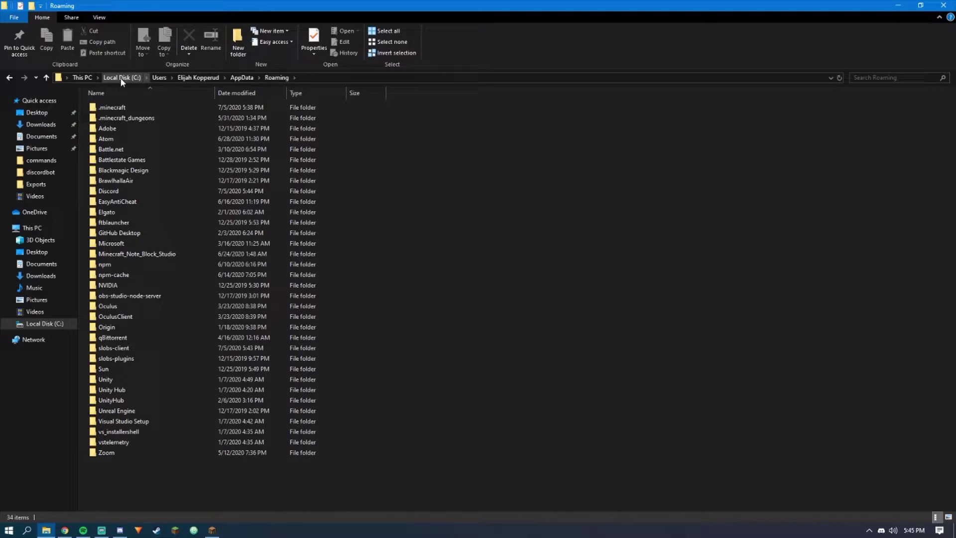
{"action": "double_click", "coordinate": [132, 110]}
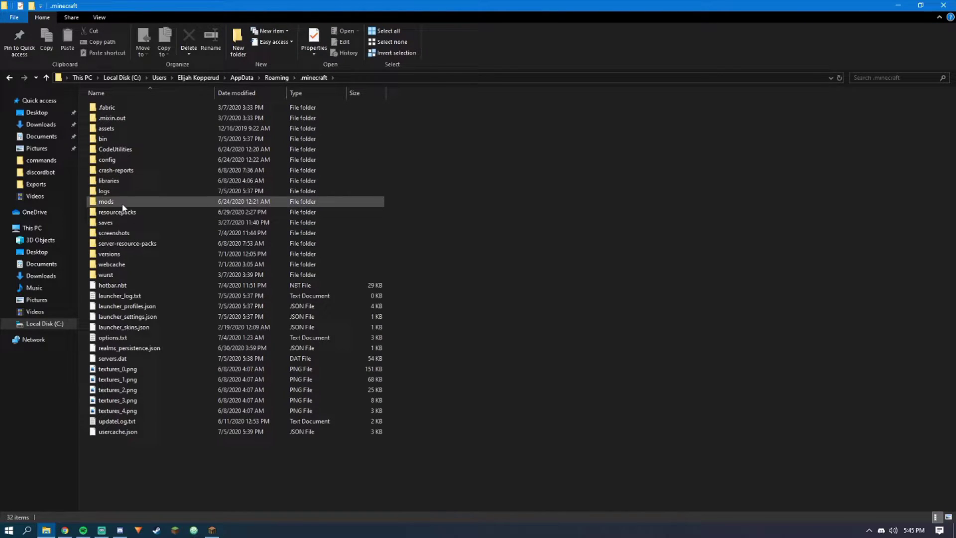
Return to the CodeUtilities page in the browser and highlight its note about the Fabric requirement.
{"action": "key", "text": "alt+Tab"}
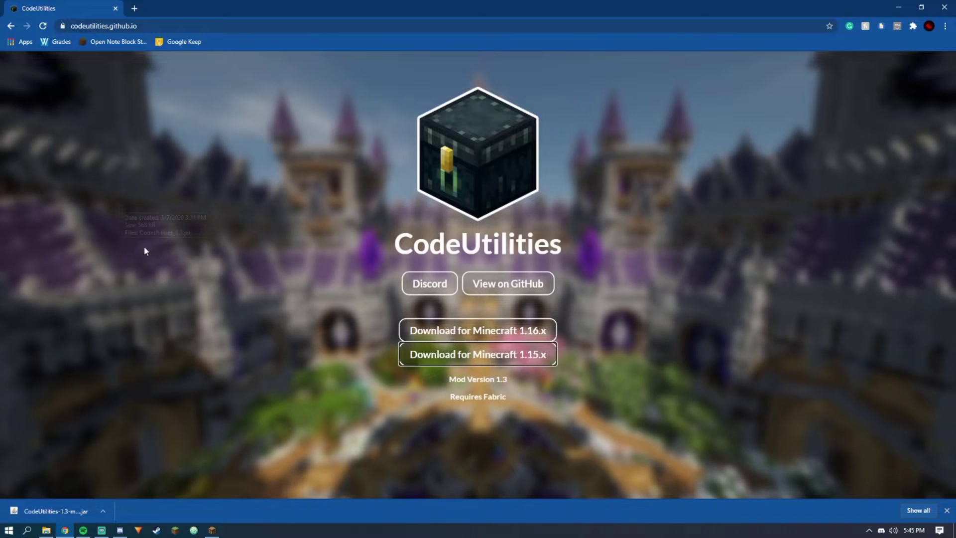
{"action": "left_click_drag", "start_coordinate": [450, 396], "coordinate": [515, 403]}
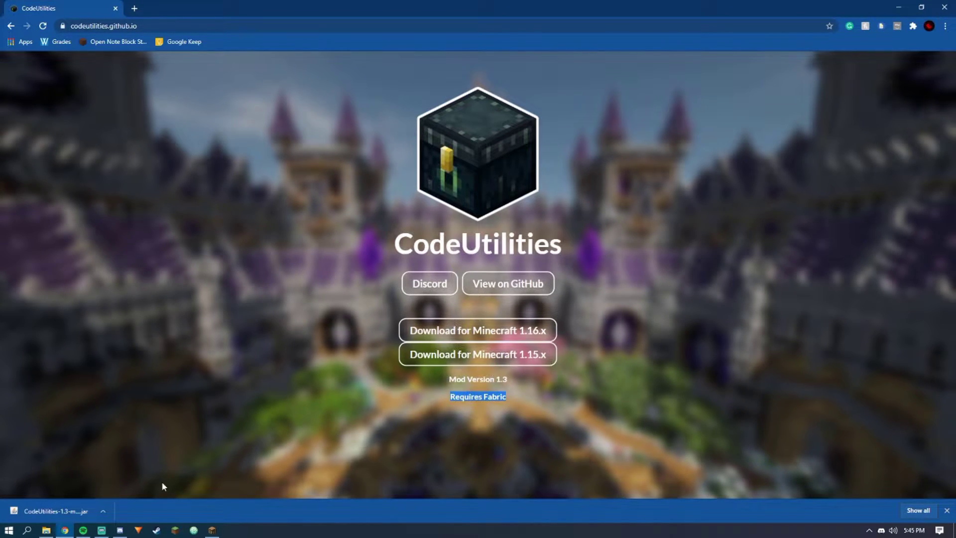
{"action": "left_click", "coordinate": [445, 396]}
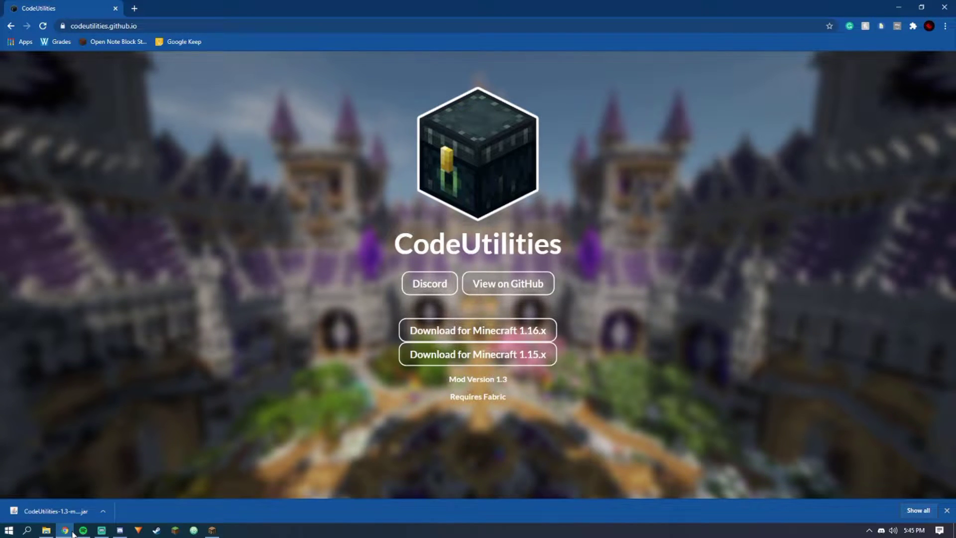
{"action": "mouse_move", "coordinate": [72, 533]}
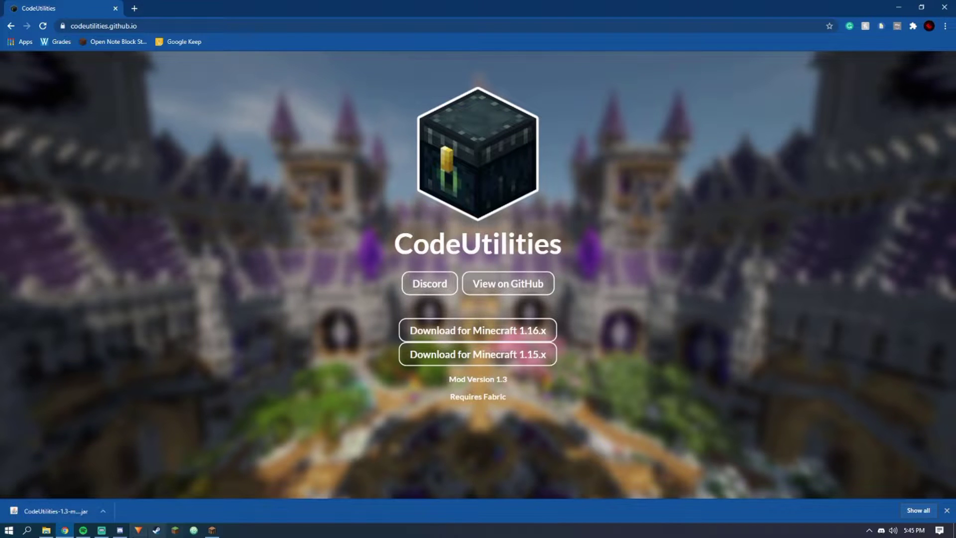
{"action": "left_click", "coordinate": [120, 531]}
{"action": "left_click", "coordinate": [121, 533]}
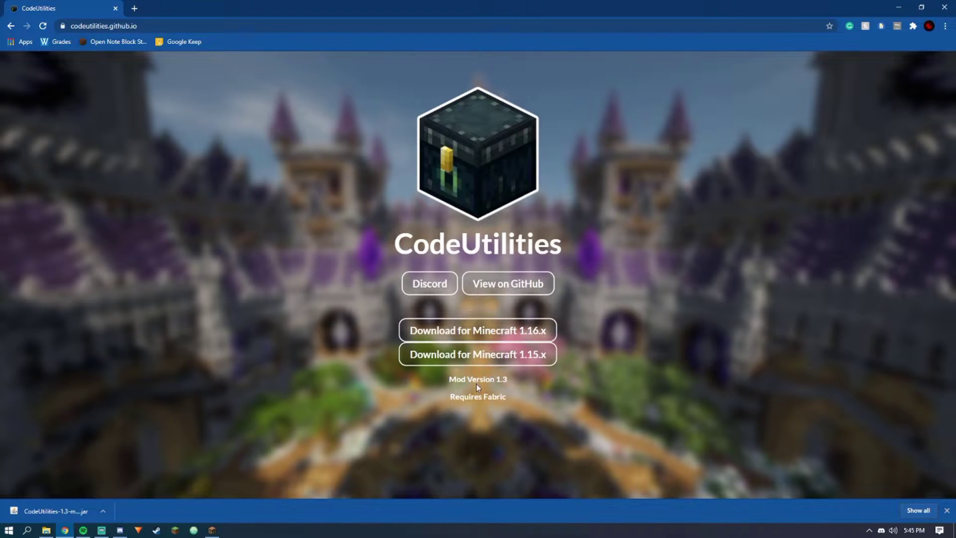
Open .minecraft's mods folder in a smaller window over the browser and try to move the downloaded CodeUtilities jar into it.
{"action": "left_click", "coordinate": [46, 530]}
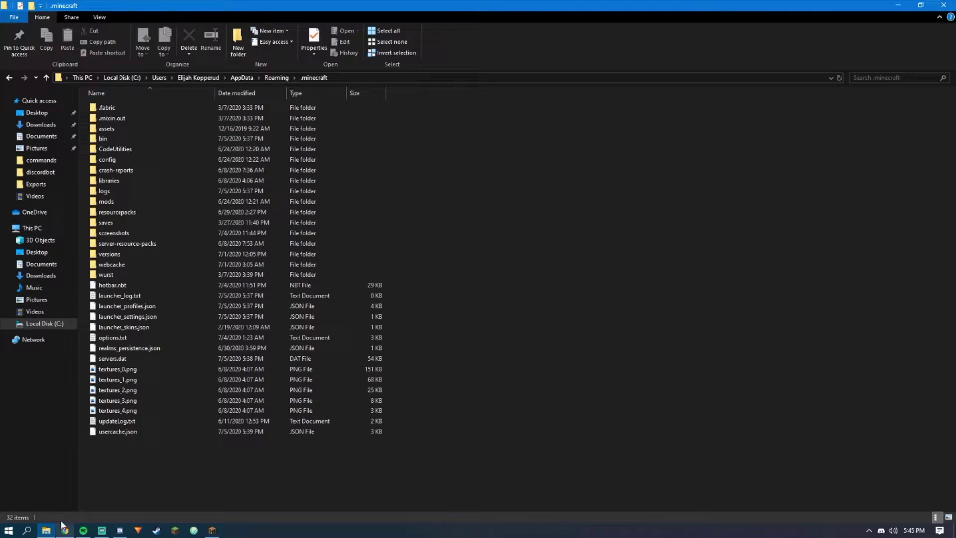
{"action": "left_click", "coordinate": [920, 4]}
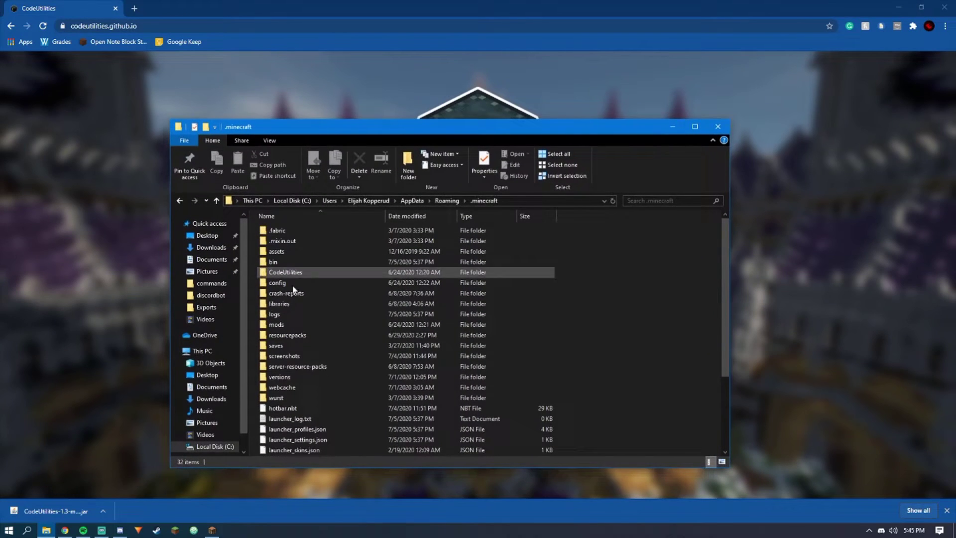
{"action": "double_click", "coordinate": [282, 324]}
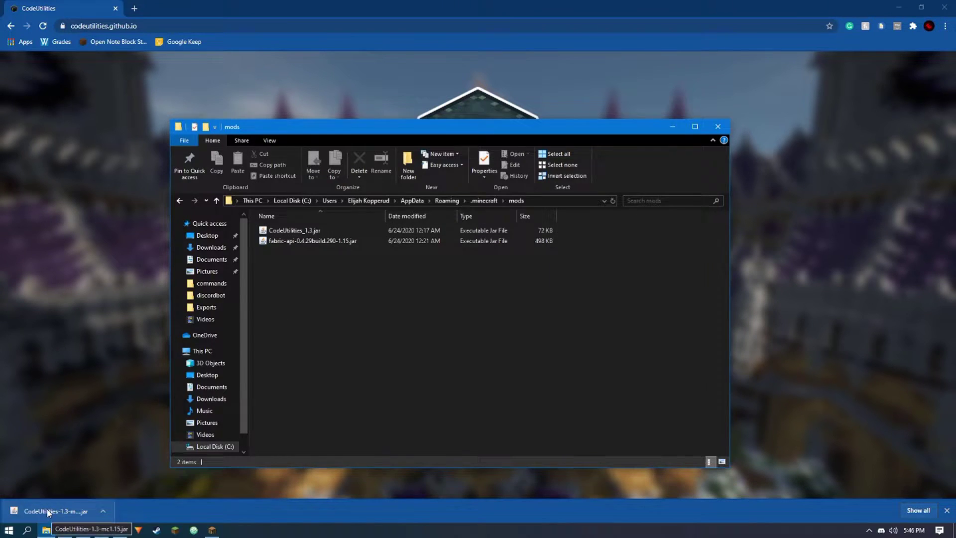
{"action": "left_click_drag", "start_coordinate": [55, 511], "coordinate": [76, 501]}
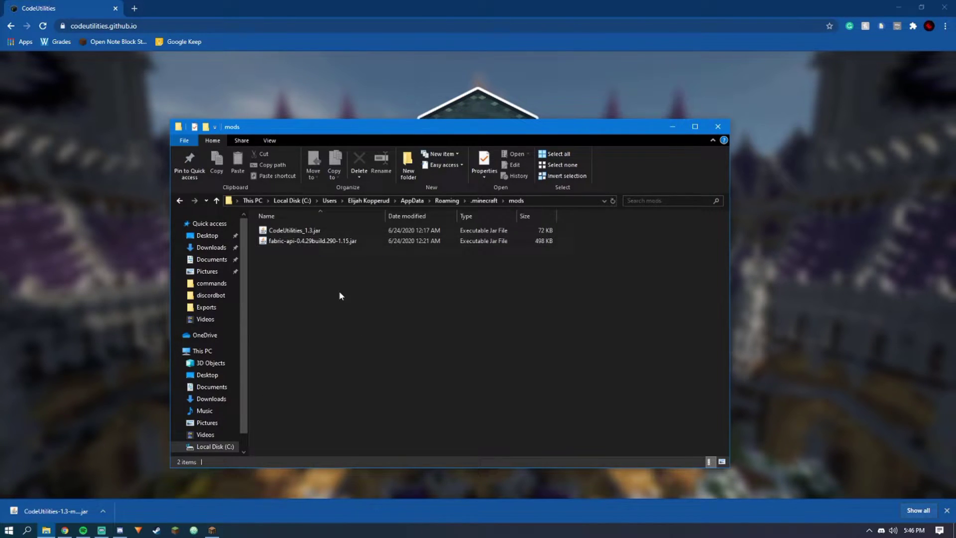
{"action": "left_click", "coordinate": [717, 127]}
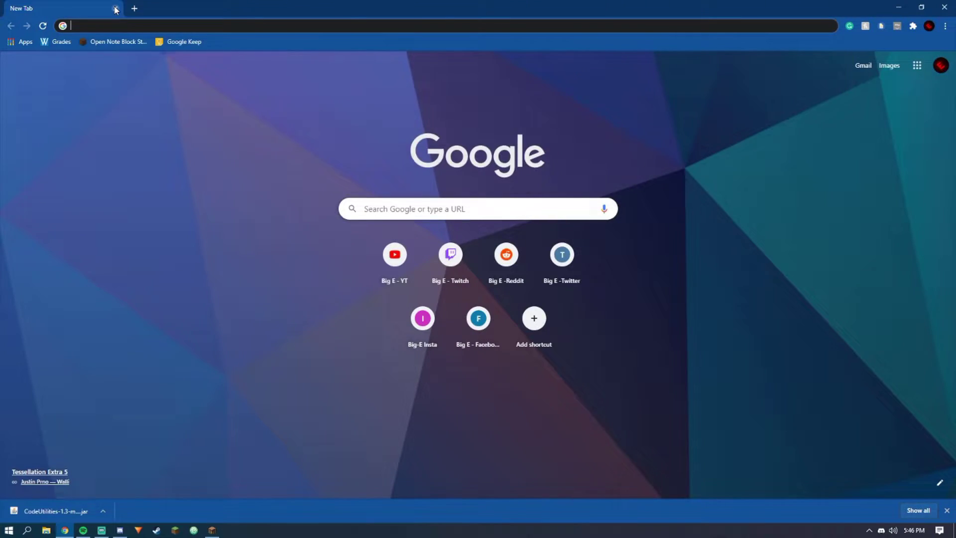
Search the web for "megalovania midi".
{"action": "type", "text": "megaloc"}
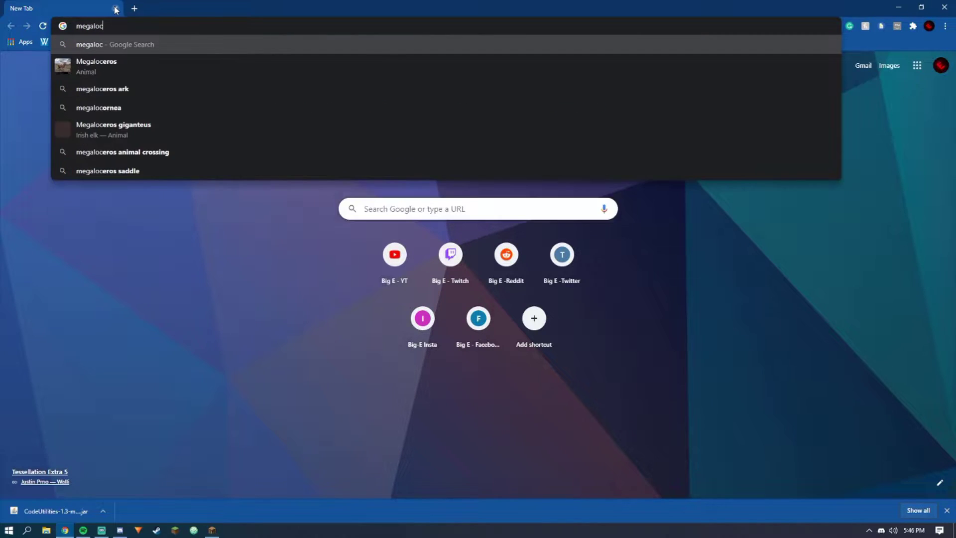
{"action": "key", "text": "BackSpace"}
{"action": "type", "text": "vania "}
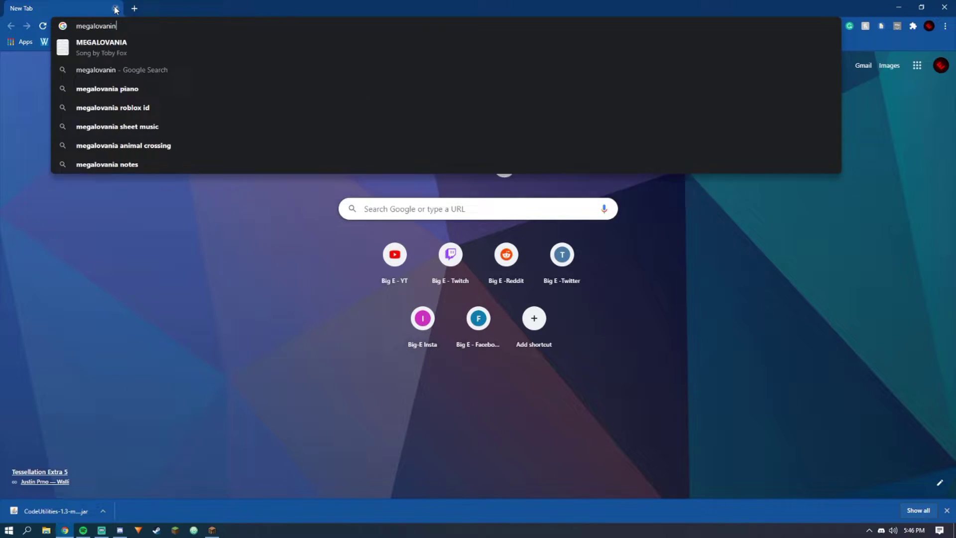
{"action": "type", "text": "mb"}
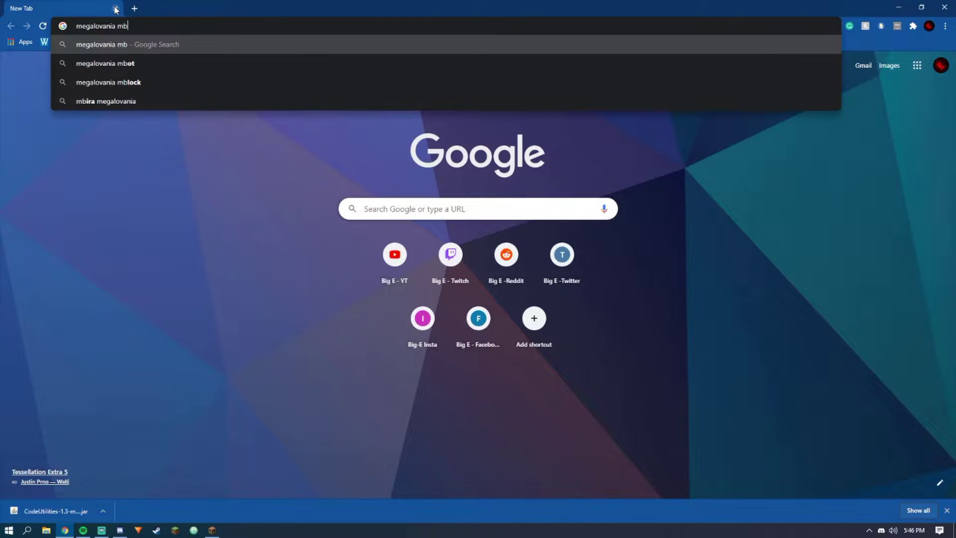
{"action": "key", "text": "BackSpace"}
{"action": "type", "text": "idi"}
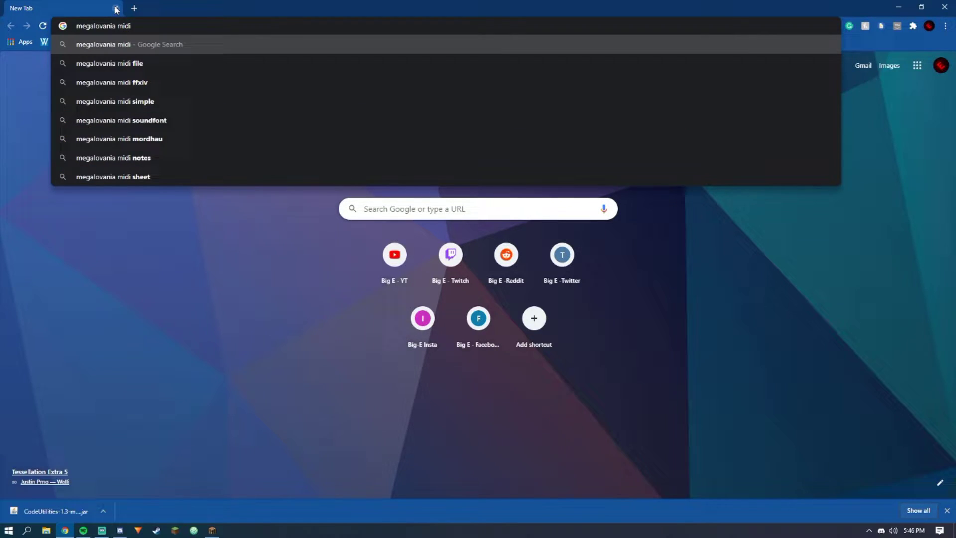
{"action": "key", "text": "Return"}
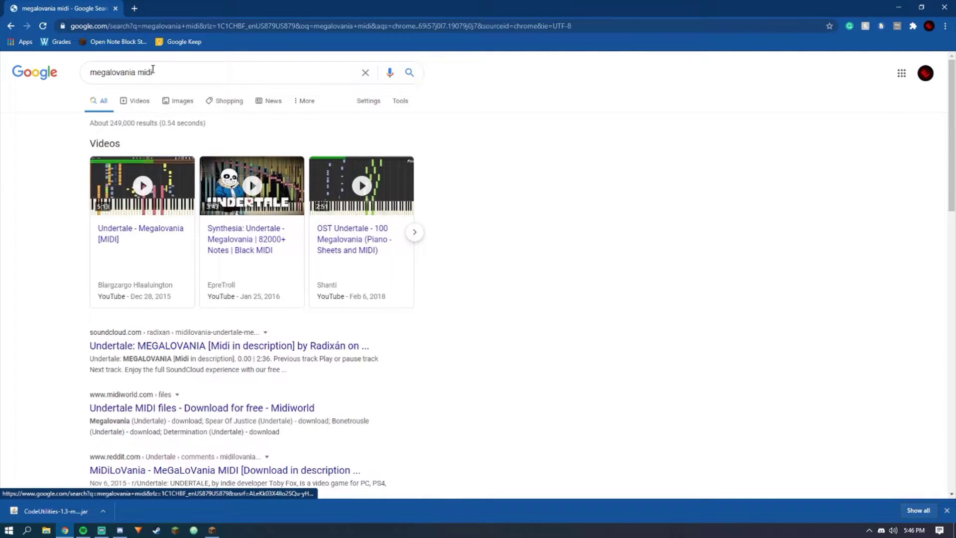
Refine the search to "megalovania midi download" and download the first Megalovania MIDI file from Midiworld's Undertale page.
{"action": "left_click", "coordinate": [197, 78]}
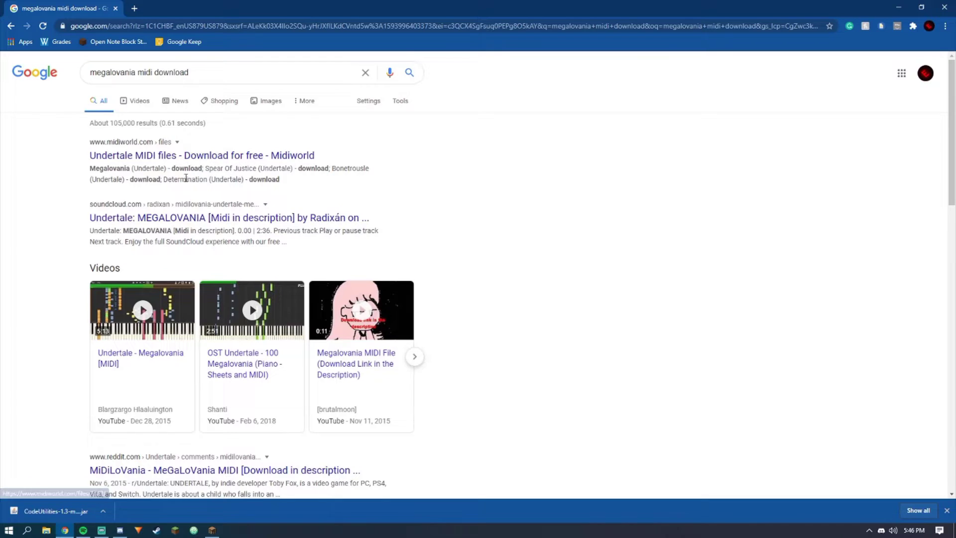
{"action": "left_click", "coordinate": [138, 159]}
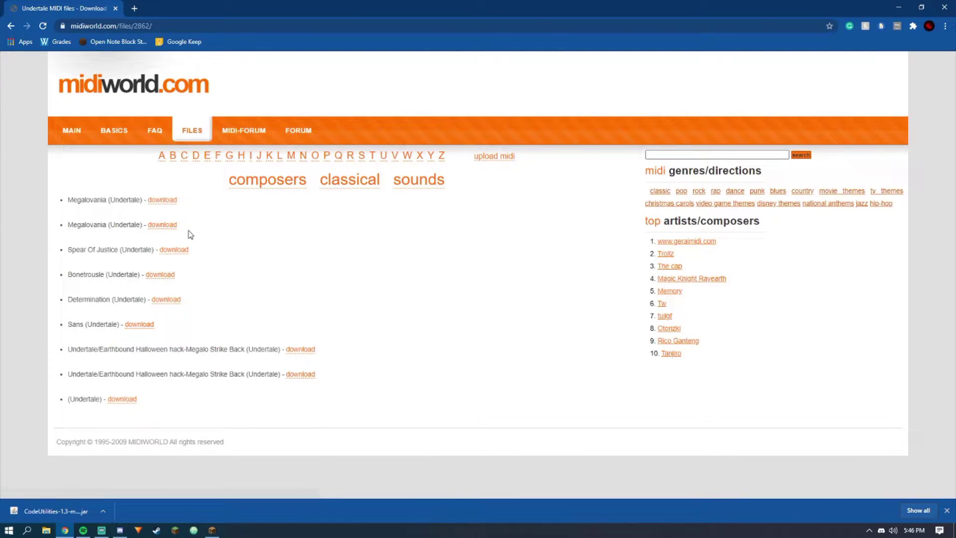
{"action": "left_click", "coordinate": [167, 200]}
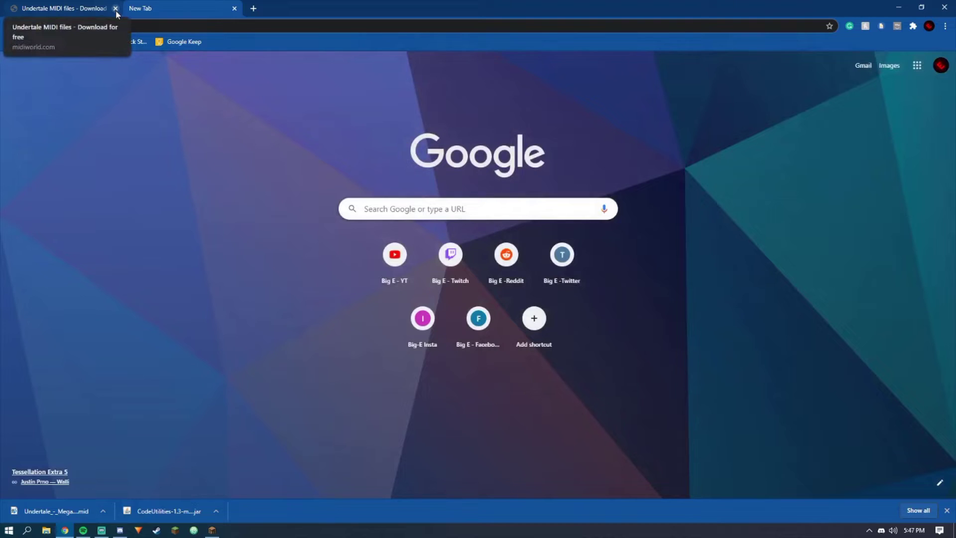
Search the web for "minecraft note block studio" in a new tab.
{"action": "type", "text": "mic"}
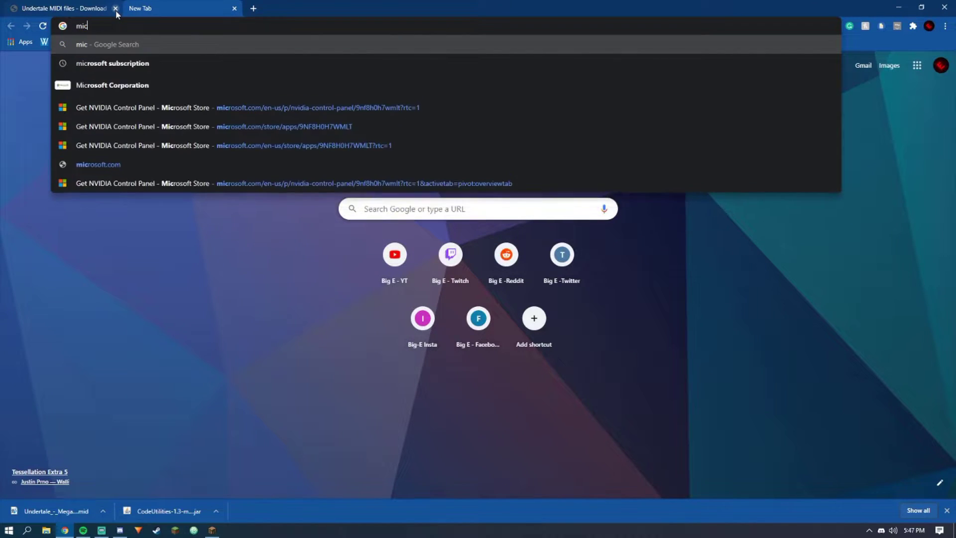
{"action": "key", "text": "BackSpace"}
{"action": "type", "text": "necraft not"}
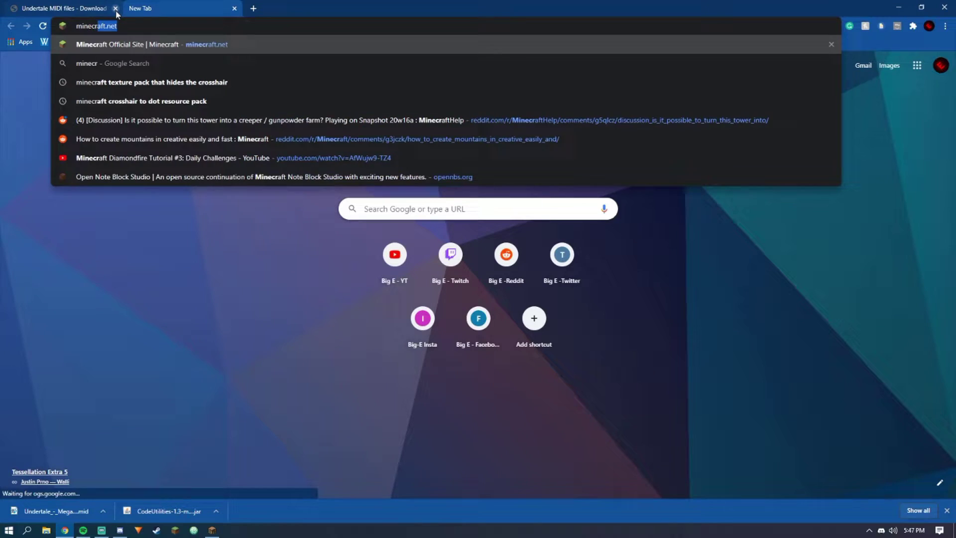
{"action": "type", "text": "e"}
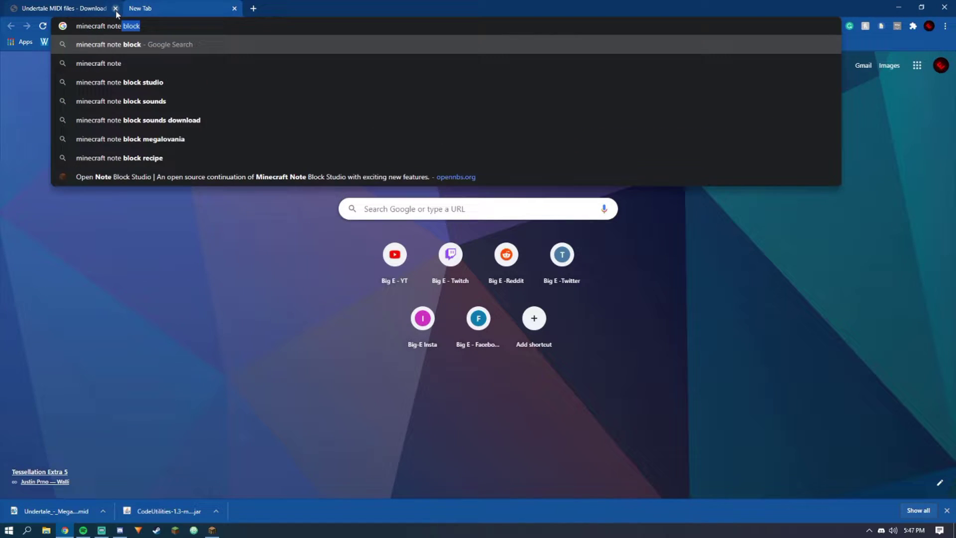
{"action": "key", "text": "Down"}
{"action": "key", "text": "Down"}
{"action": "key", "text": "Return"}
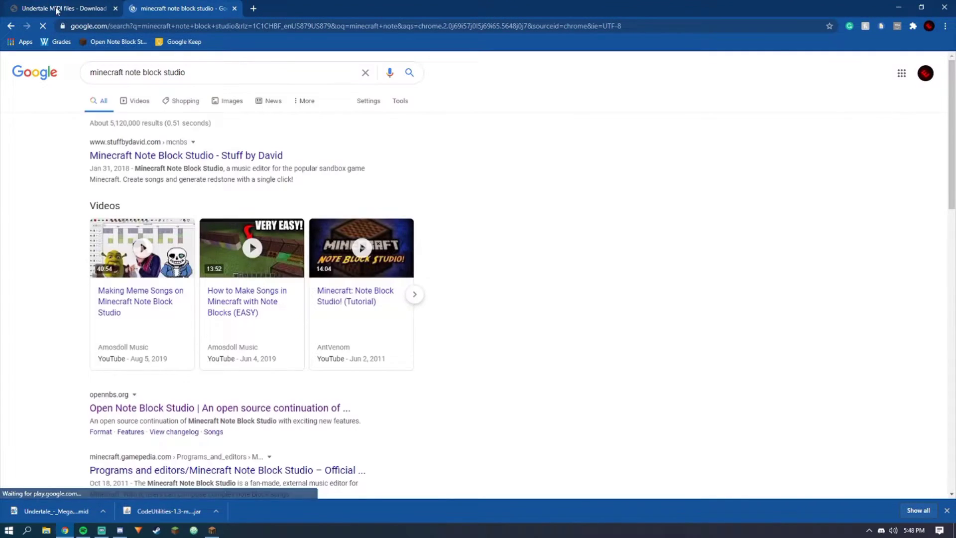
Open the Minecraft Note Block Studio page on stuffbydavid.com and download the recommended .exe installer.
{"action": "left_click", "coordinate": [161, 159]}
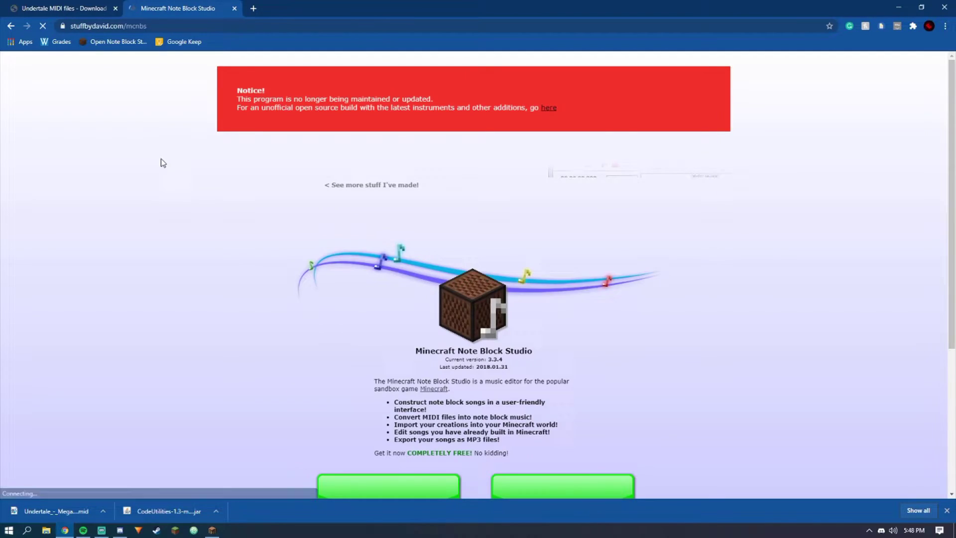
{"action": "scroll", "coordinate": [531, 375], "scroll_direction": "down", "scroll_amount": 5}
{"action": "scroll", "coordinate": [531, 376], "scroll_direction": "down", "scroll_amount": 1}
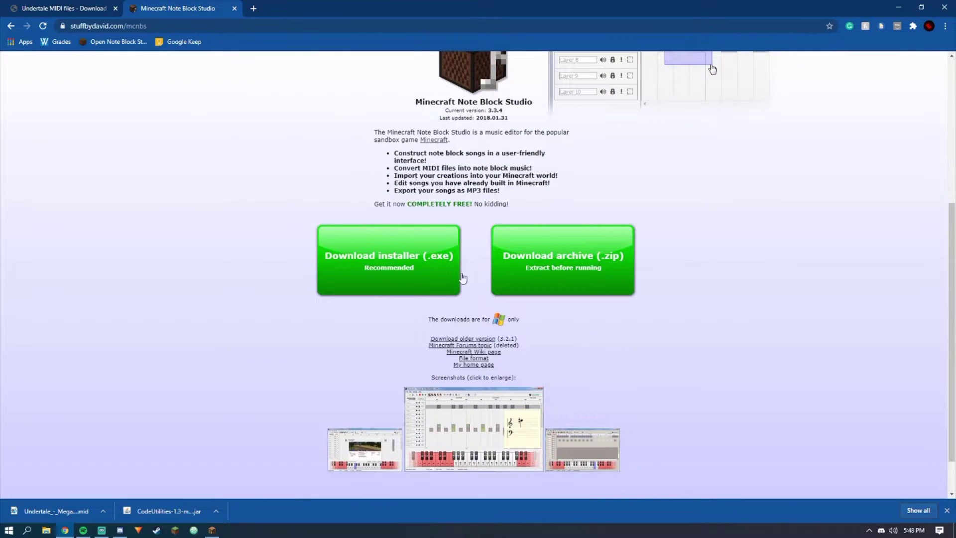
{"action": "left_click", "coordinate": [399, 282]}
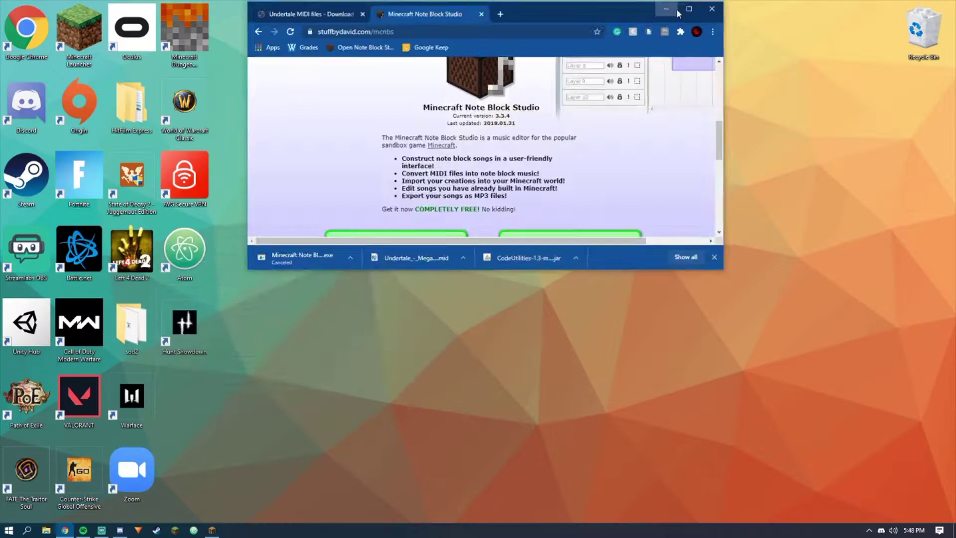
Launch the Minecraft Note Block Studio installer from the desktop.
{"action": "left_click", "coordinate": [674, 8]}
{"action": "double_click", "coordinate": [435, 52]}
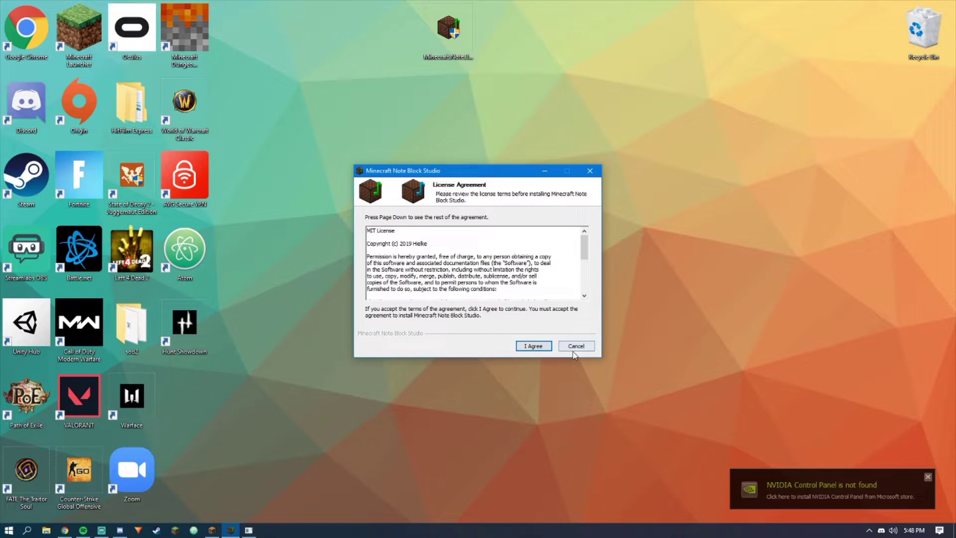
Cancel the Minecraft Note Block Studio installer and dismiss the NVIDIA Control Panel notification.
{"action": "left_click", "coordinate": [573, 350]}
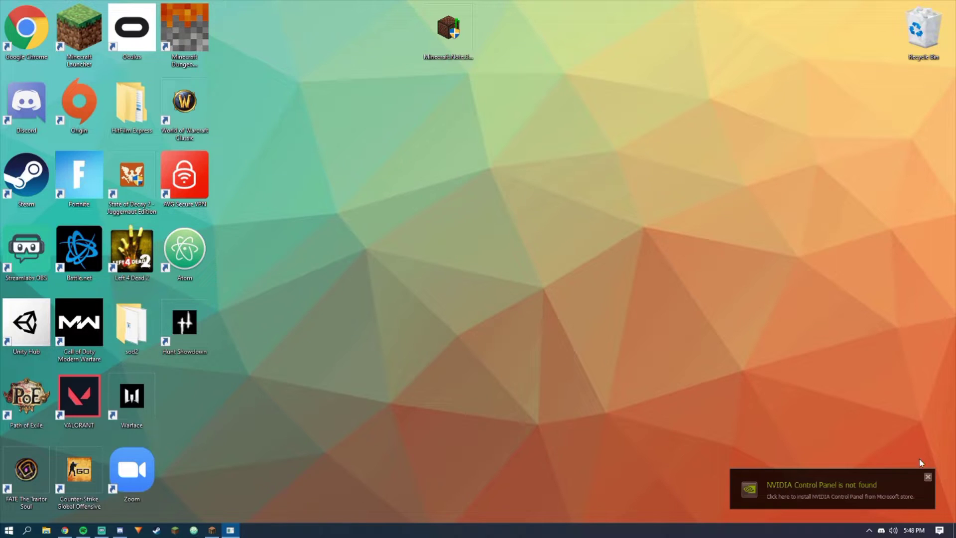
{"action": "left_click", "coordinate": [929, 478]}
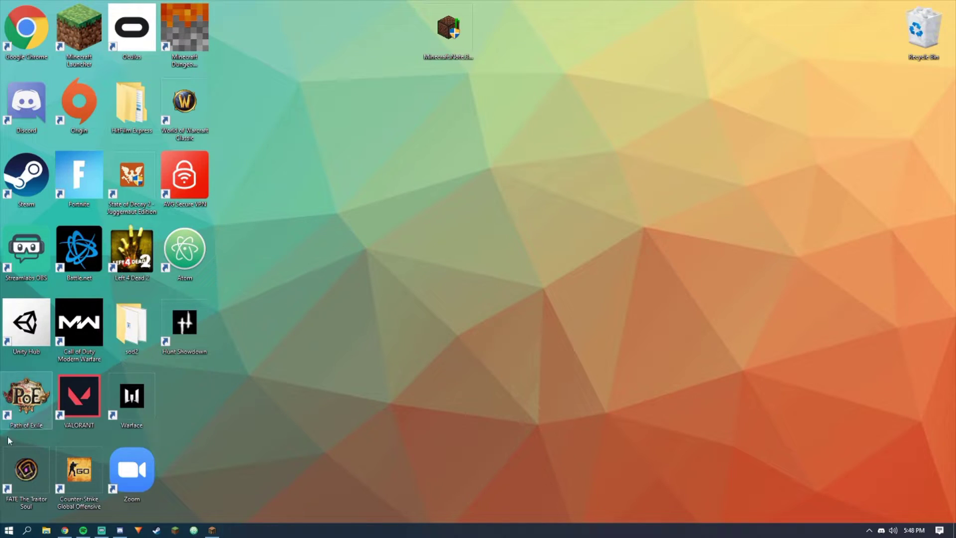
{"action": "left_click", "coordinate": [46, 530]}
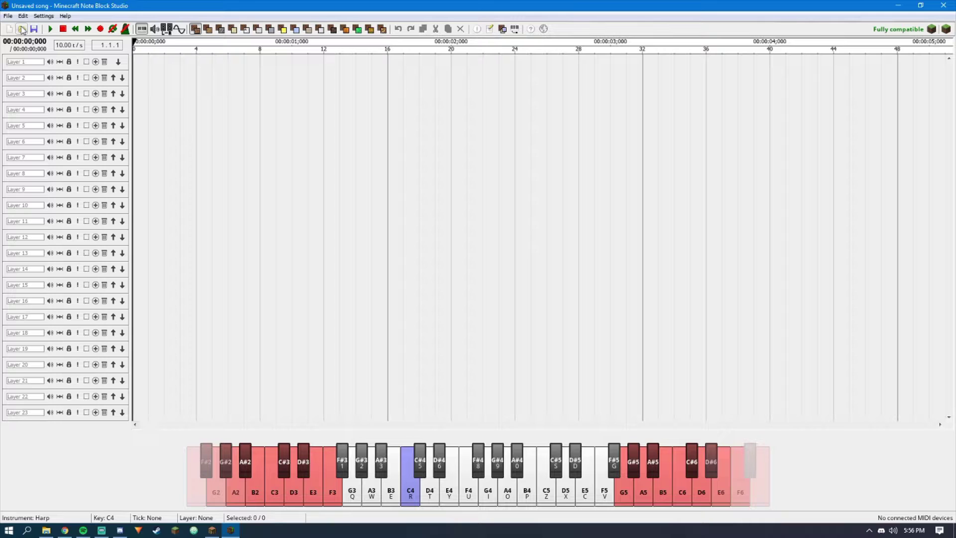
Import Undertale_-_Megalovania.mid from Downloads into Minecraft Note Block Studio with the existing MIDI import settings and briefly preview the song.
{"action": "left_click", "coordinate": [12, 17]}
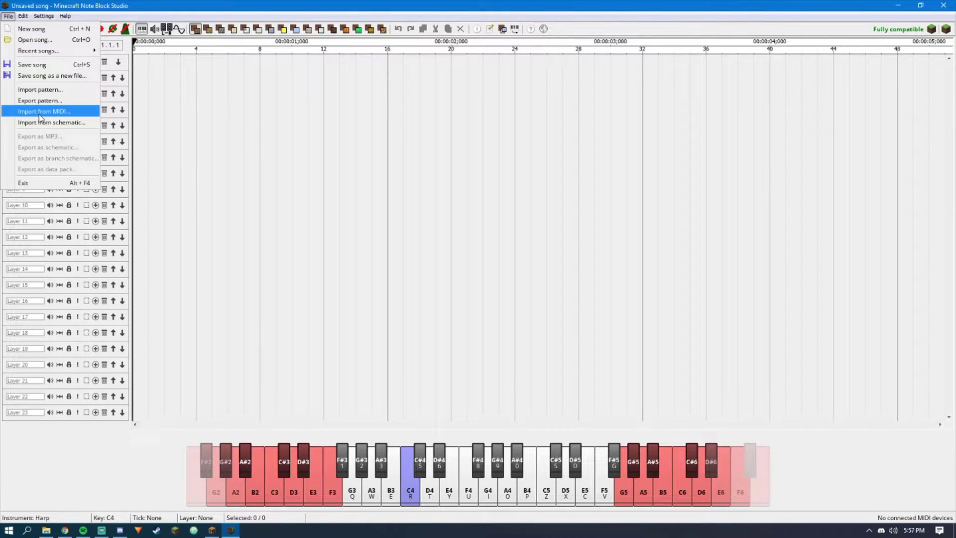
{"action": "left_click", "coordinate": [41, 116]}
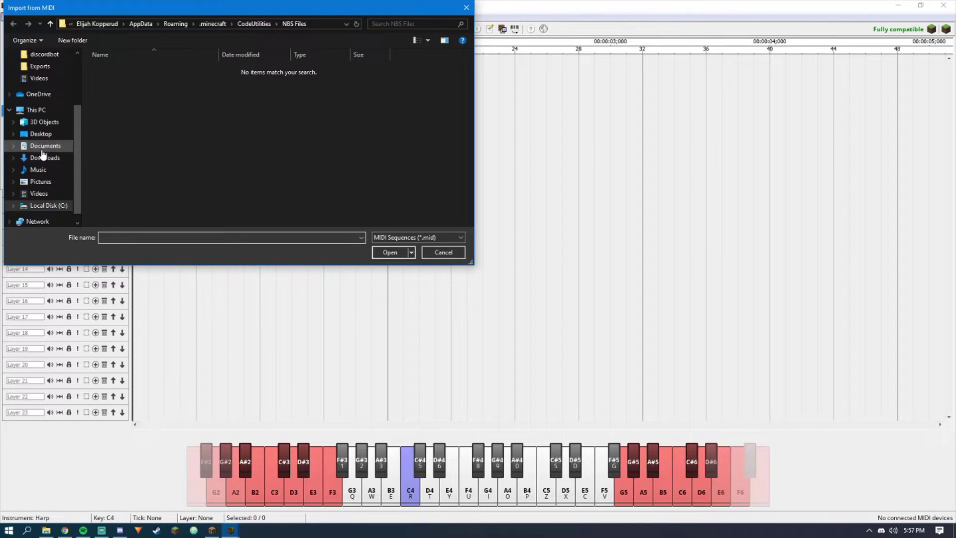
{"action": "left_click", "coordinate": [45, 158]}
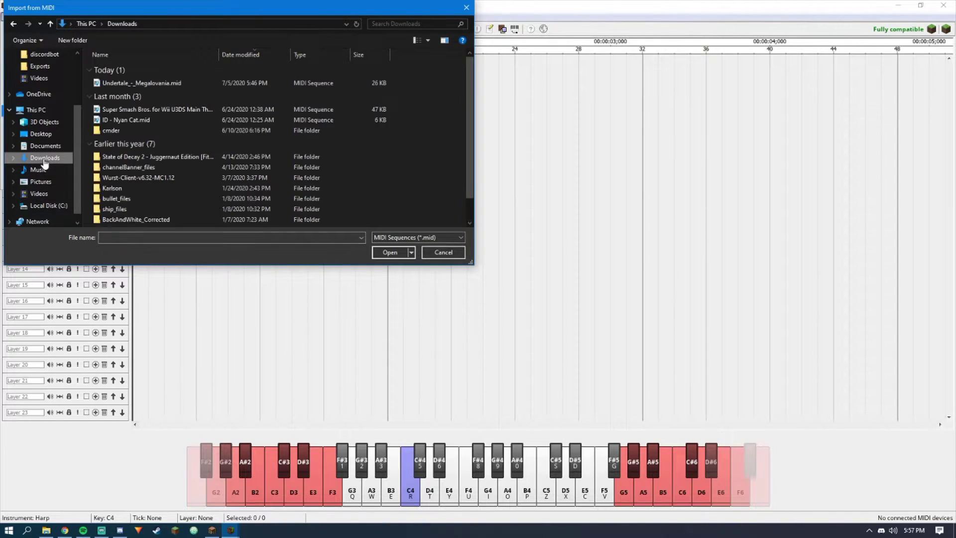
{"action": "double_click", "coordinate": [166, 84]}
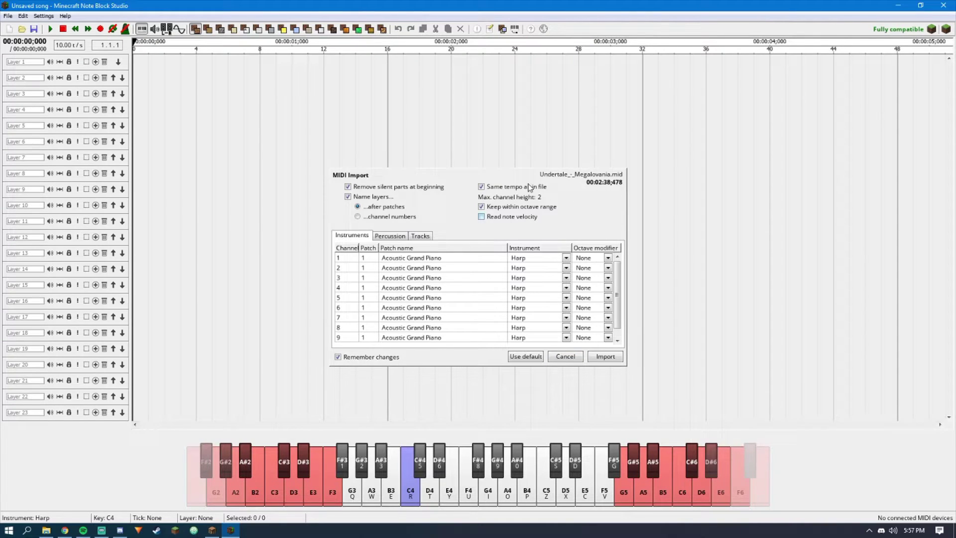
{"action": "left_click", "coordinate": [609, 358]}
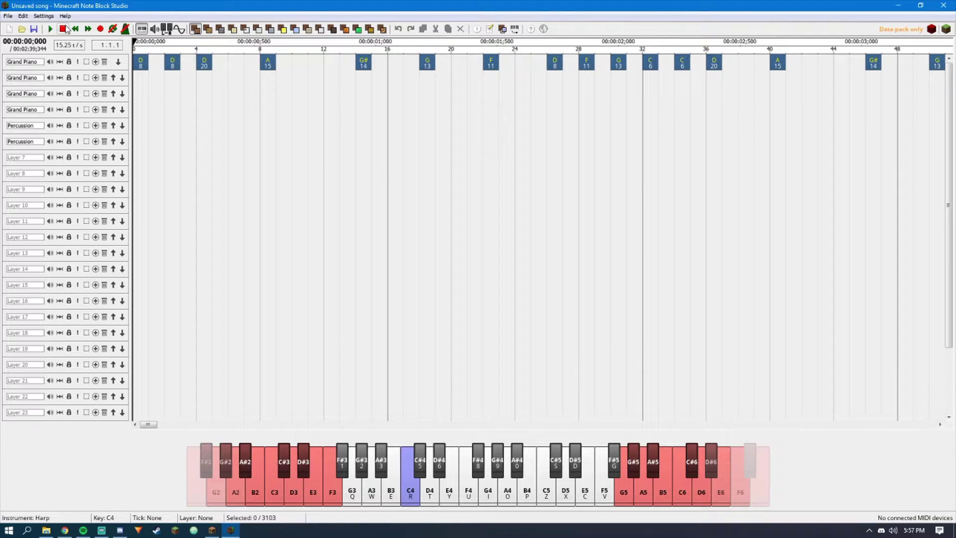
{"action": "left_click", "coordinate": [53, 28]}
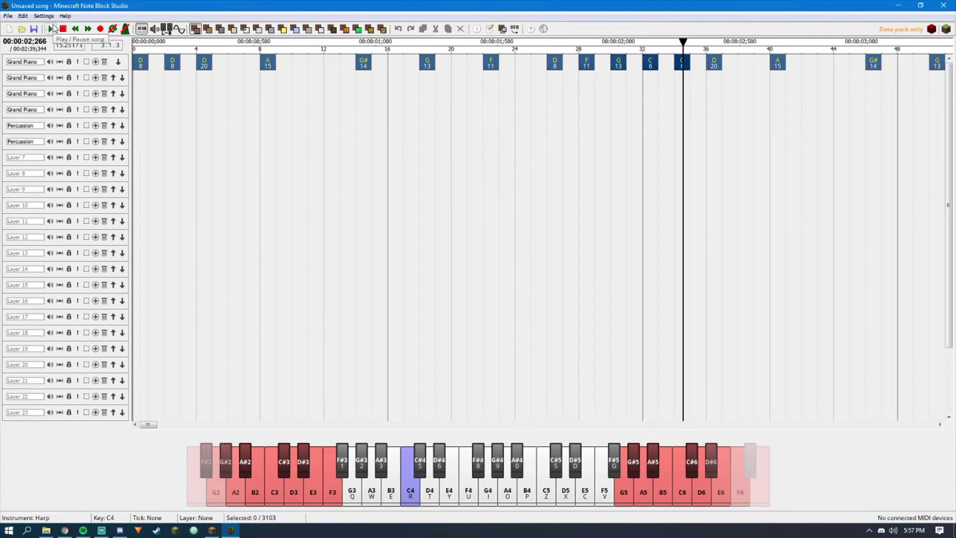
{"action": "left_click", "coordinate": [53, 29]}
Start saving the song as a new file and browse to the NBS Files folder inside .minecraft\CodeUtilities.
{"action": "left_click", "coordinate": [4, 16]}
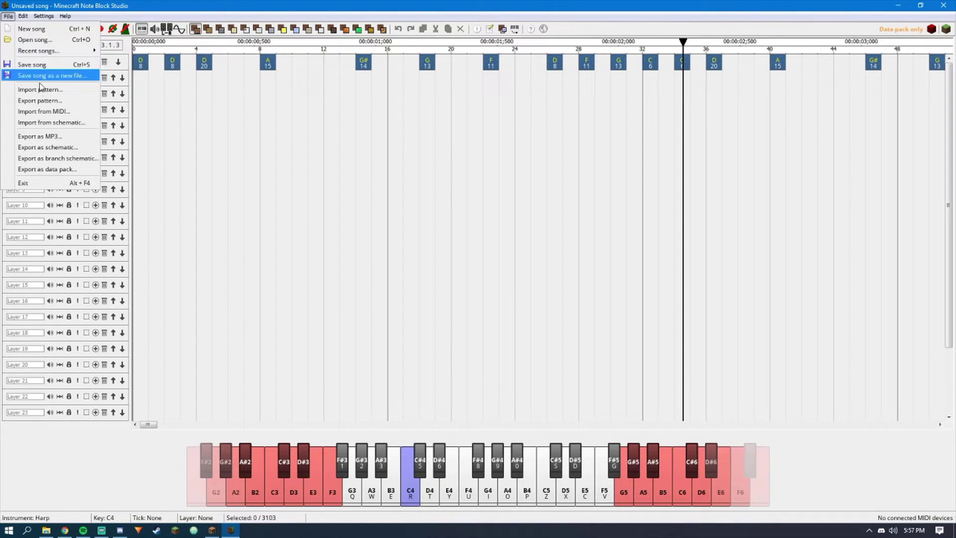
{"action": "left_click", "coordinate": [56, 78]}
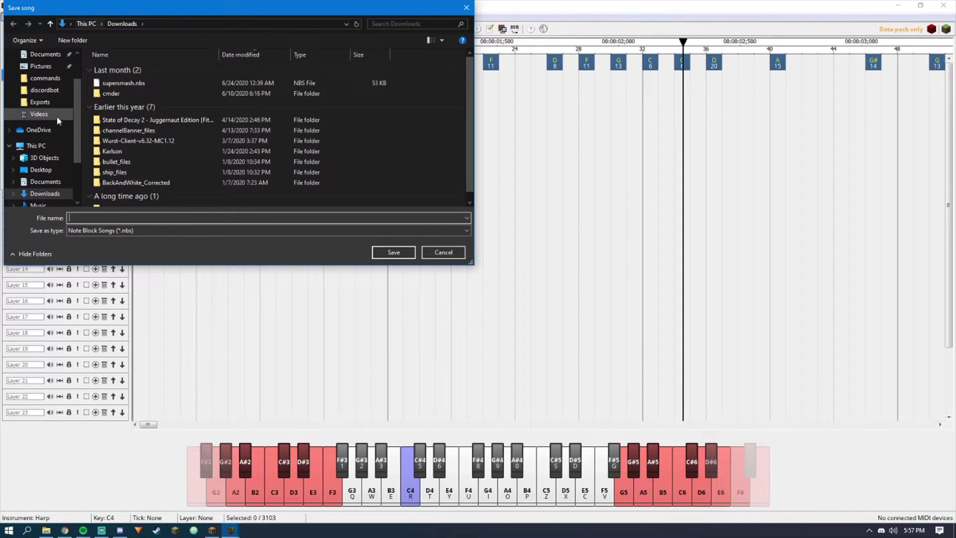
{"action": "left_click", "coordinate": [217, 25]}
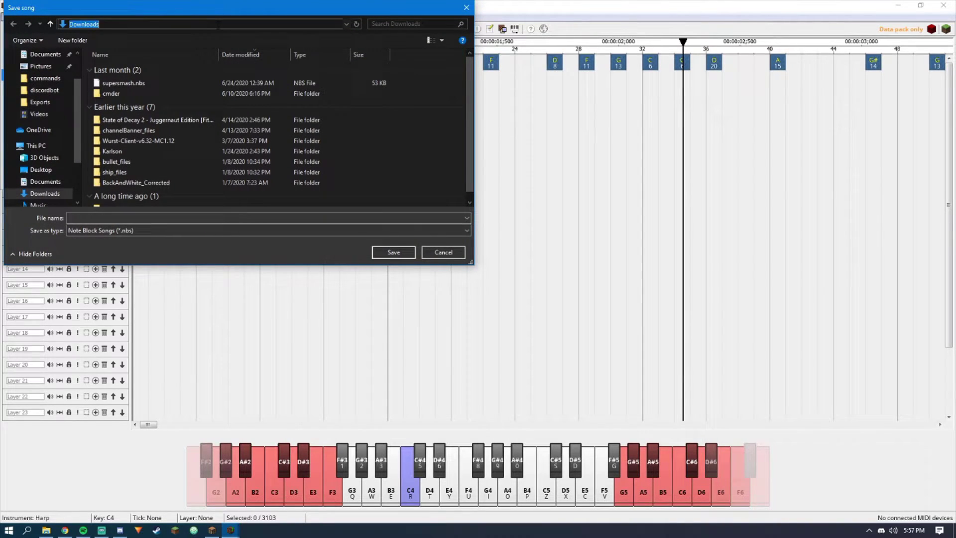
{"action": "type", "text": "%appdata%"}
{"action": "key", "text": "Return"}
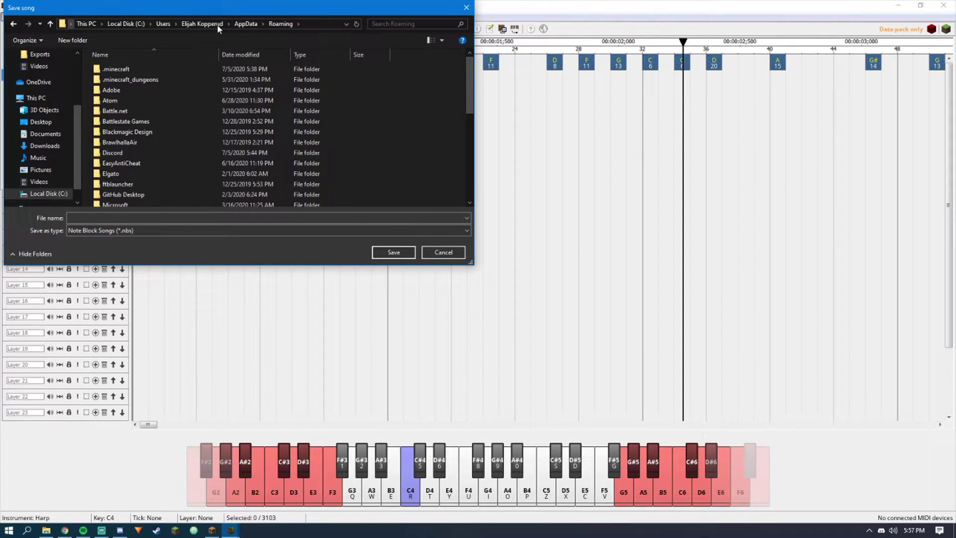
{"action": "double_click", "coordinate": [144, 70]}
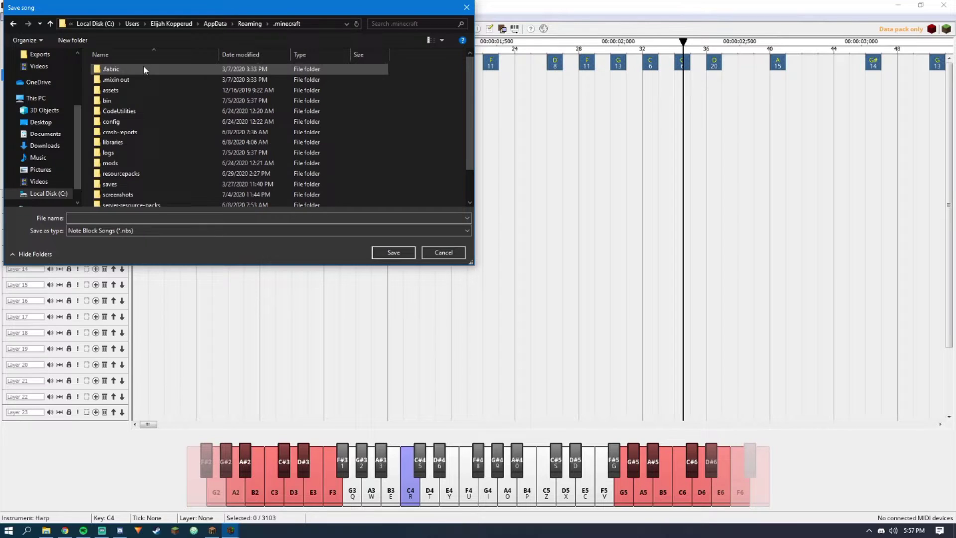
{"action": "double_click", "coordinate": [152, 110]}
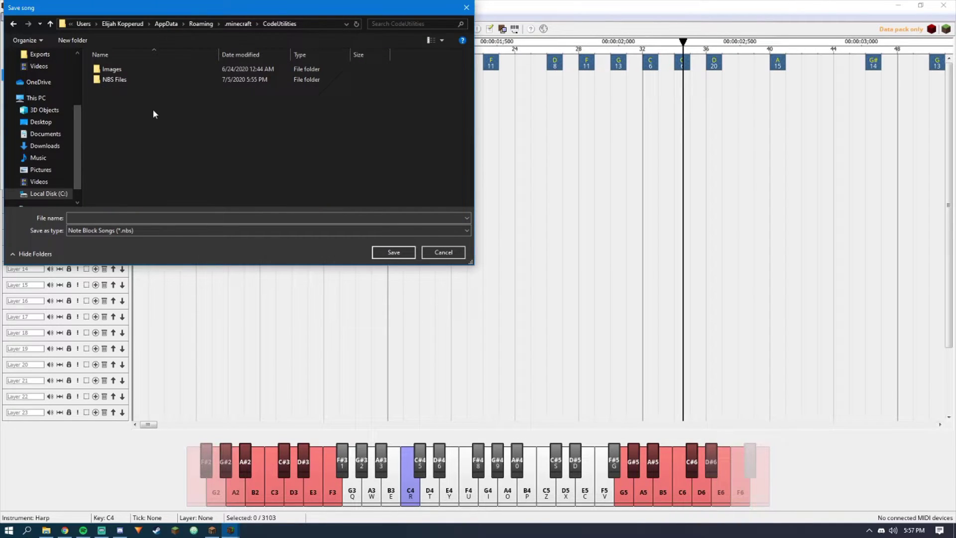
{"action": "double_click", "coordinate": [143, 79]}
Delete magalovania.nbs and maga.nbs from the NBS Files folder and save the song there as megalovania.
{"action": "left_click", "coordinate": [132, 80]}
{"action": "right_click", "coordinate": [132, 78]}
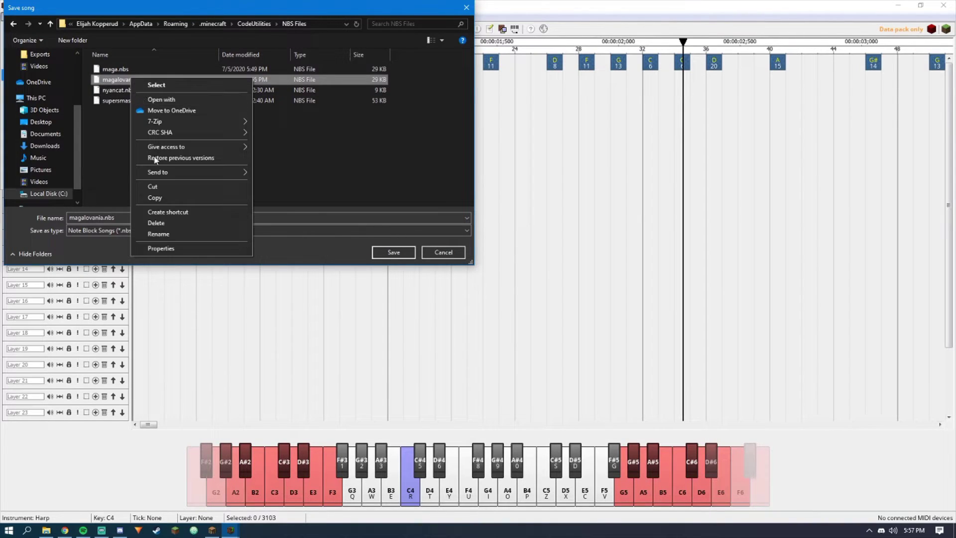
{"action": "left_click", "coordinate": [160, 223]}
{"action": "right_click", "coordinate": [142, 70]}
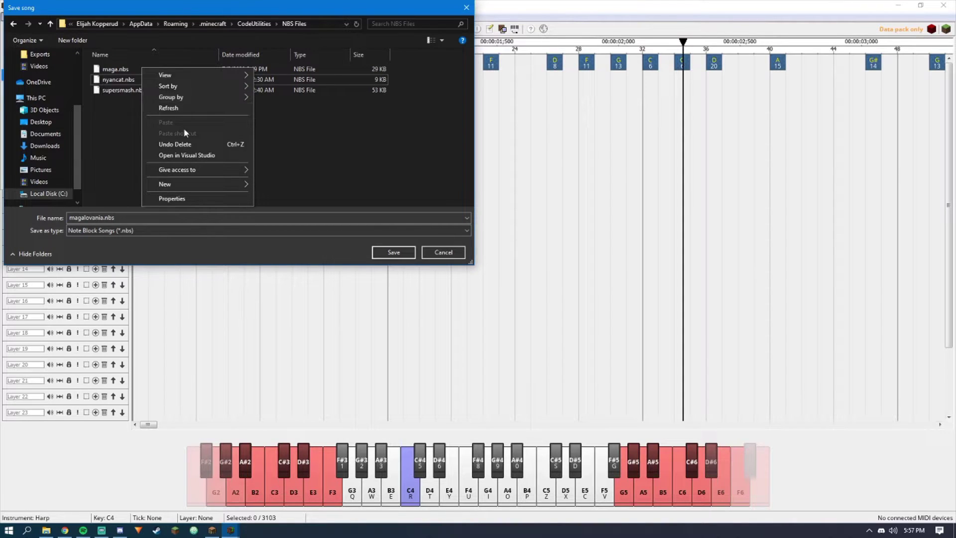
{"action": "right_click", "coordinate": [118, 70]}
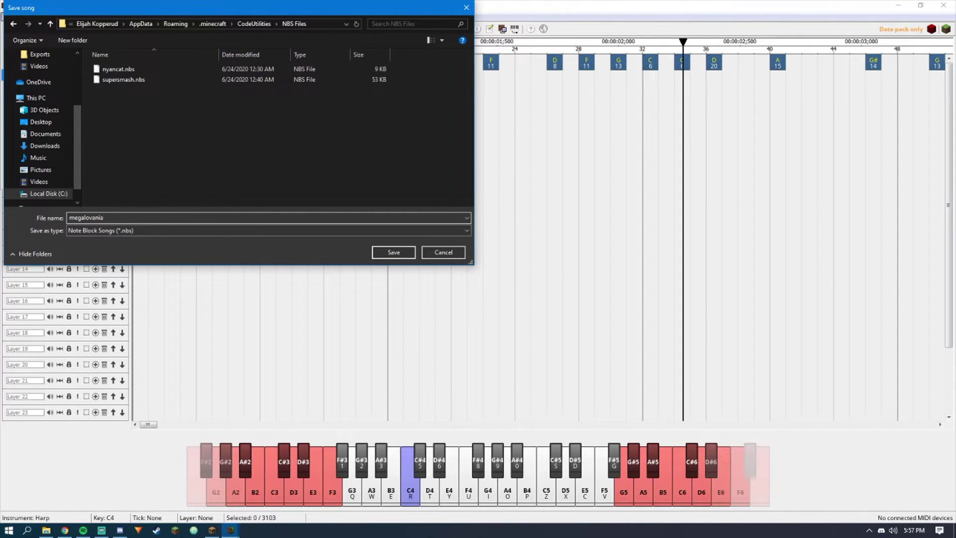
{"action": "left_click", "coordinate": [397, 255]}
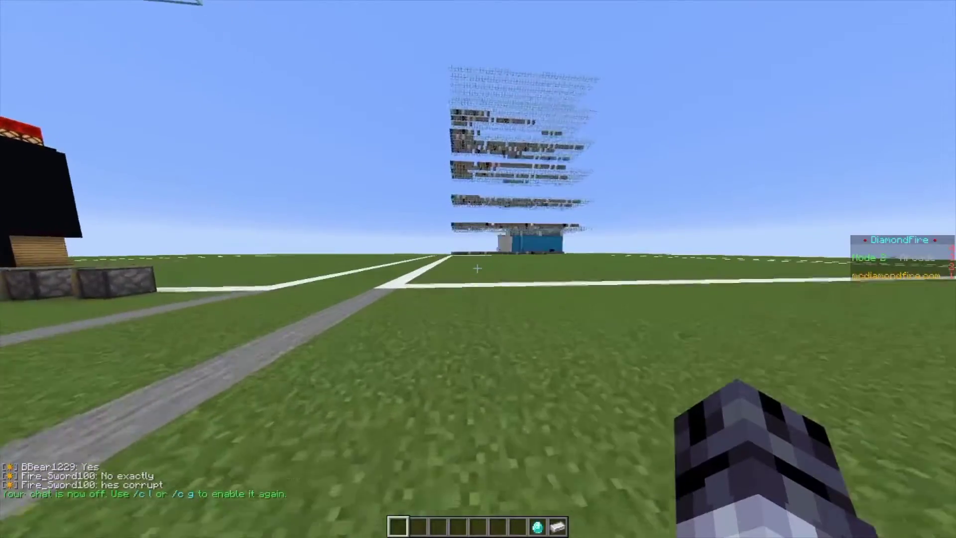
In Minecraft, take a Player Event block from the Code Blocks collection and hold it ready at the code line.
{"action": "key", "text": "slash"}
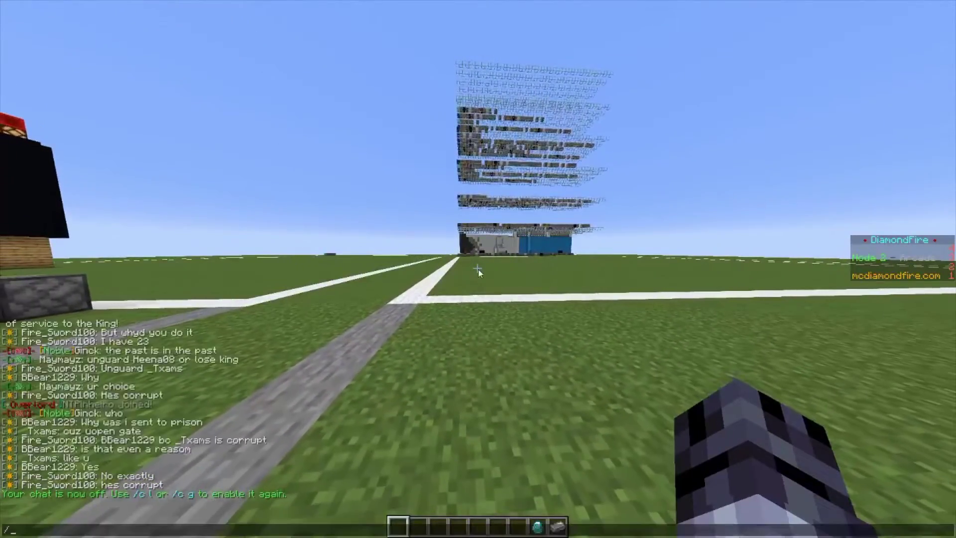
{"action": "key", "text": "Escape"}
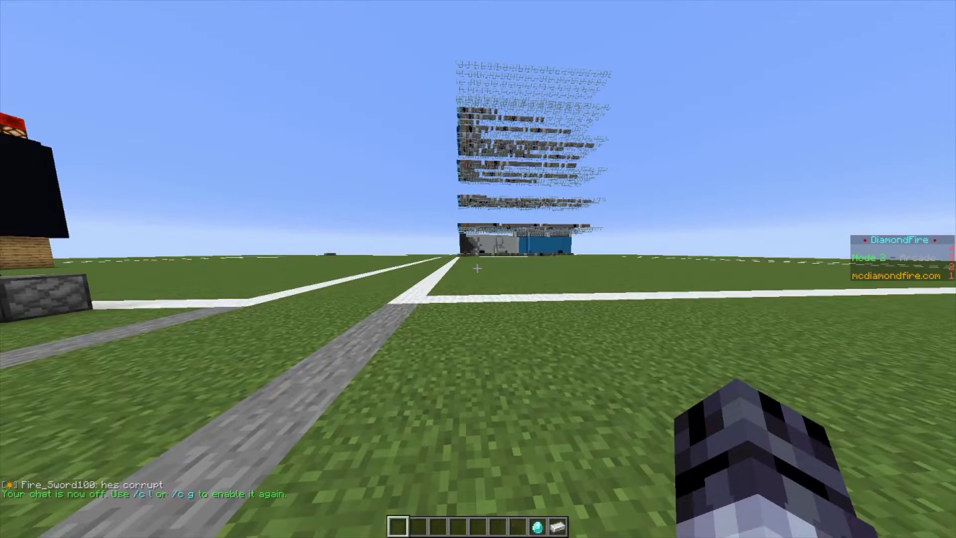
{"action": "key", "text": "w"}
{"action": "key", "text": "8"}
{"action": "right_click", "coordinate": [478, 268]}
{"action": "left_click", "coordinate": [408, 211], "text": "shift"}
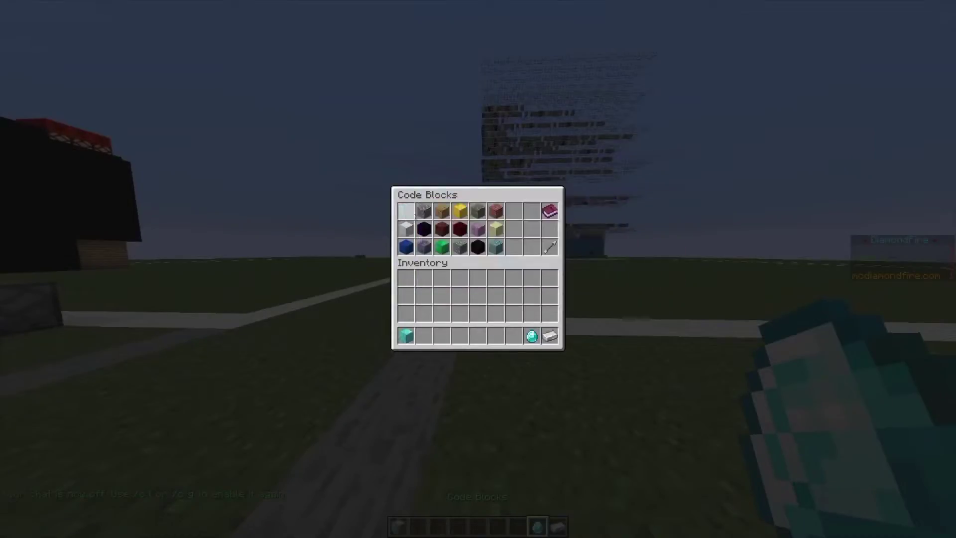
{"action": "key", "text": "e"}
{"action": "key", "text": "1"}
{"action": "key", "text": "w"}
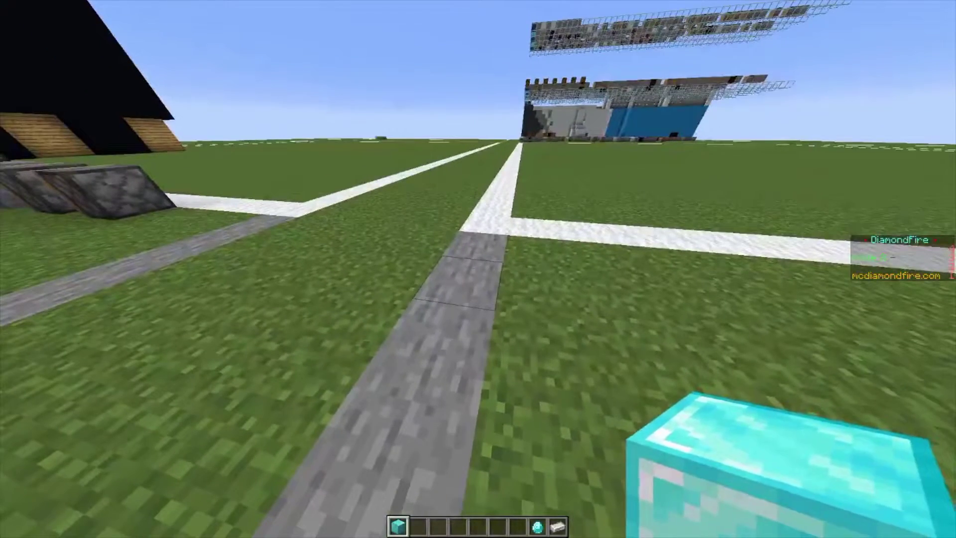
Place the Player Event block as a Player Join Game Event and clear the spare block from the hotbar.
{"action": "right_click", "coordinate": [477, 269]}
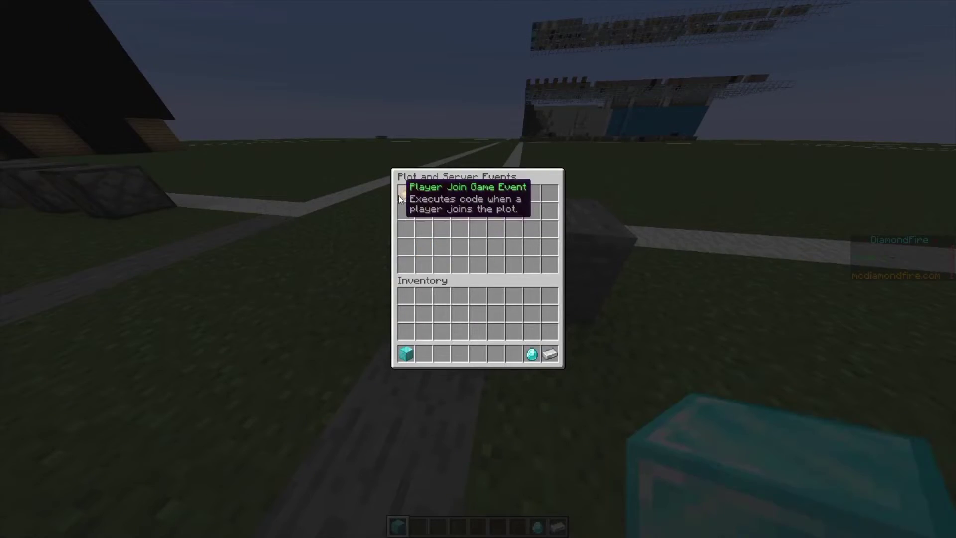
{"action": "left_click", "coordinate": [399, 198]}
{"action": "key", "text": "s"}
{"action": "key", "text": "e"}
{"action": "left_click", "coordinate": [396, 322], "text": "shift"}
{"action": "key", "text": "e"}
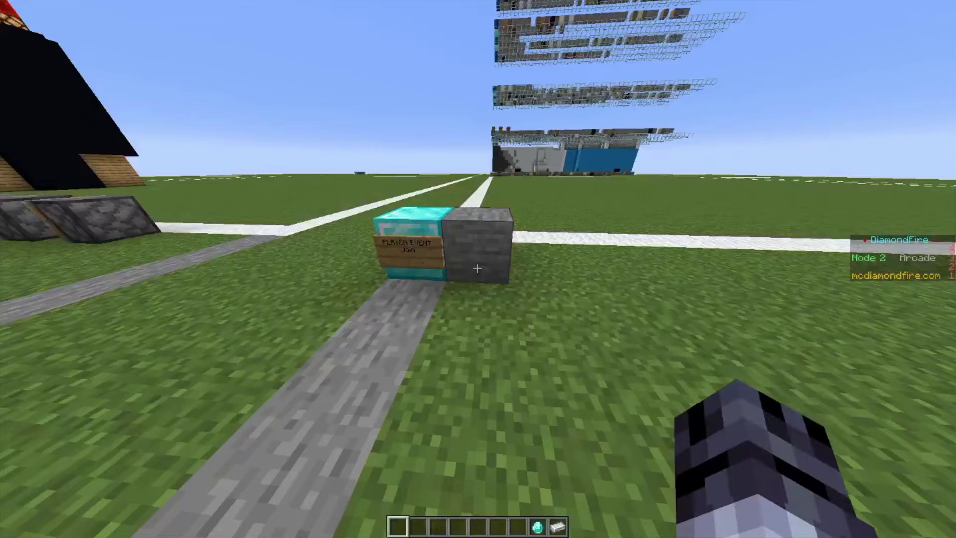
Run /nbs to look up the available note block song subcommands.
{"action": "key", "text": "slash"}
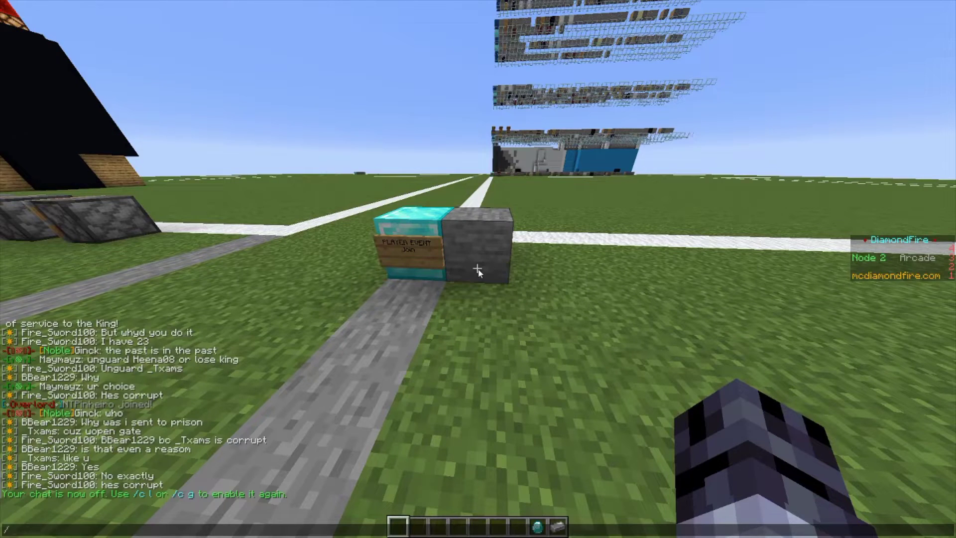
{"action": "type", "text": "nbs"}
{"action": "key", "text": "Return"}
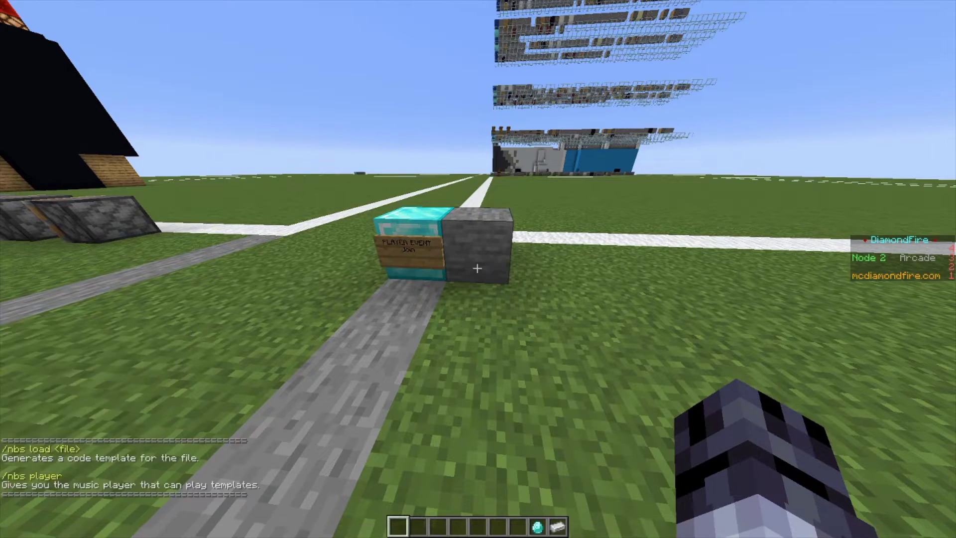
{"action": "key", "text": "t"}
{"action": "key", "text": "Escape"}
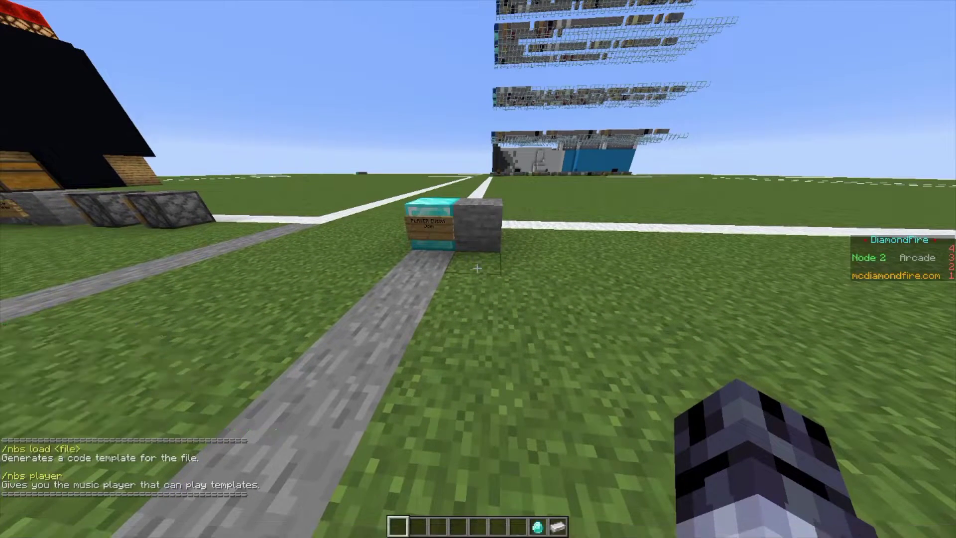
Get the music player pack with /nbs player and place it in the codespace.
{"action": "type", "text": "t/nbs"}
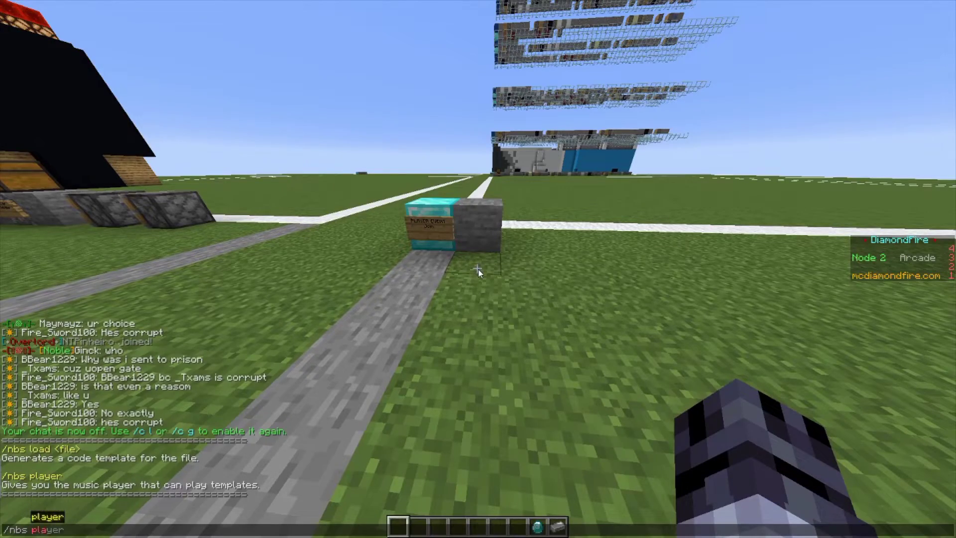
{"action": "type", "text": " player"}
{"action": "key", "text": "Return"}
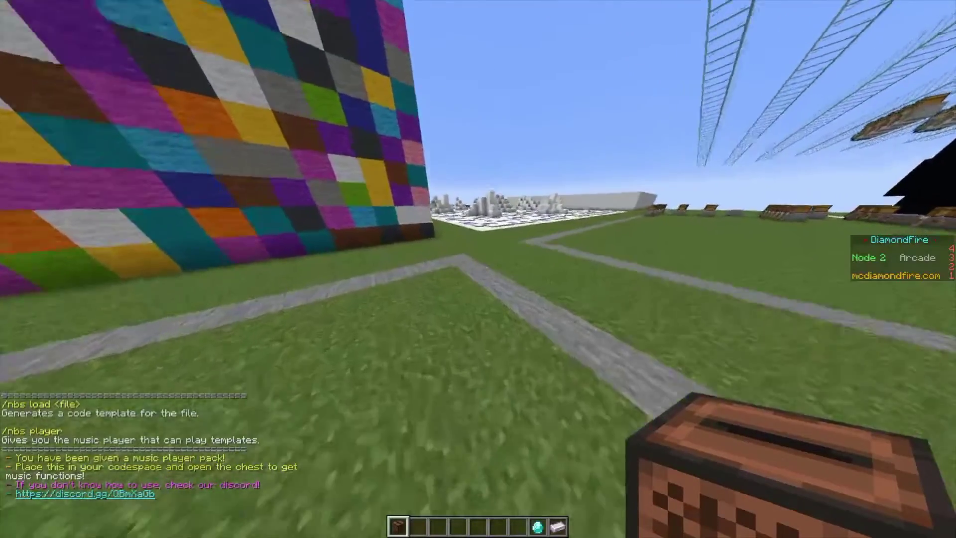
{"action": "right_click", "coordinate": [478, 269]}
Take the music function items, including playSong, from the chest on the Music Player function.
{"action": "key", "text": "4"}
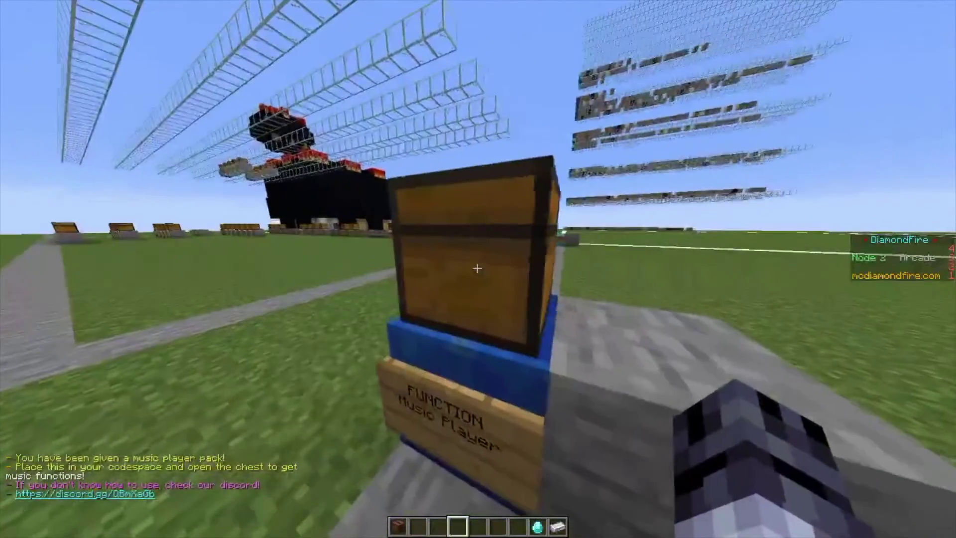
{"action": "right_click", "coordinate": [477, 269]}
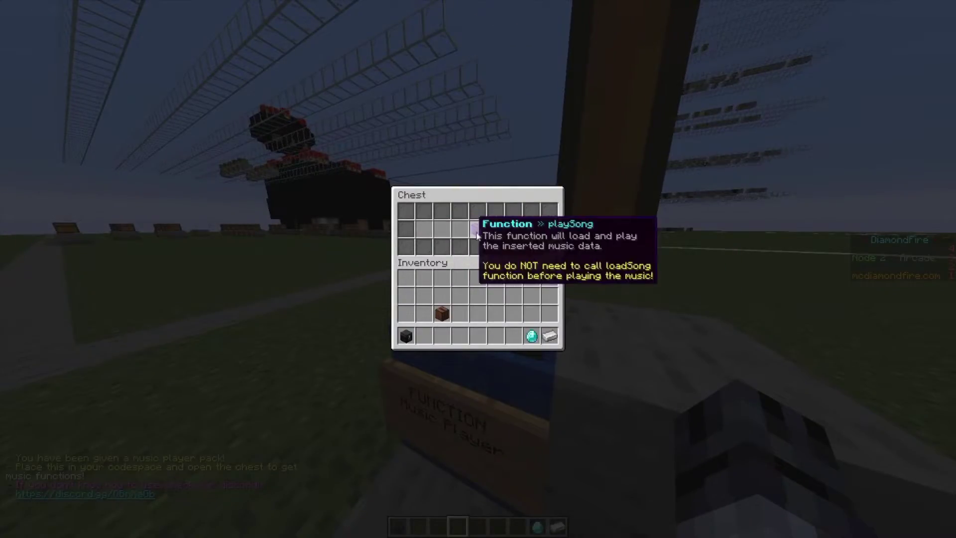
{"action": "key", "text": "e"}
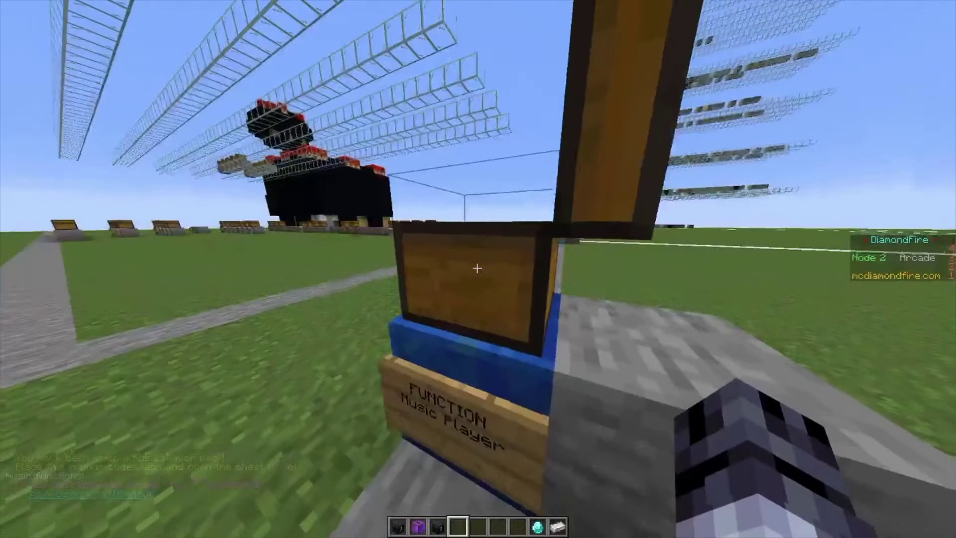
Remove the Music Player function from the codespace and destroy its leftover item in the inventory.
{"action": "left_click", "coordinate": [478, 269], "text": "shift"}
{"action": "key", "text": "e"}
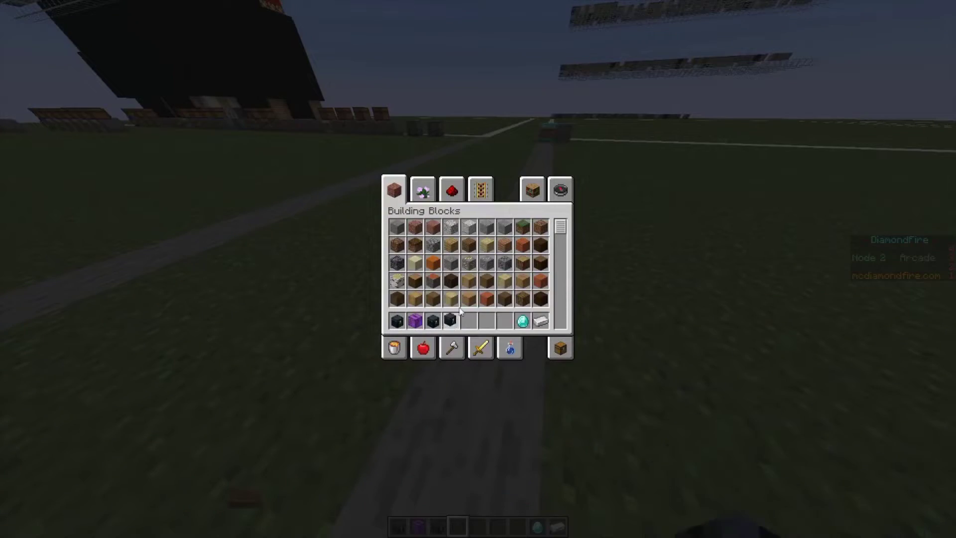
{"action": "left_click", "coordinate": [560, 348]}
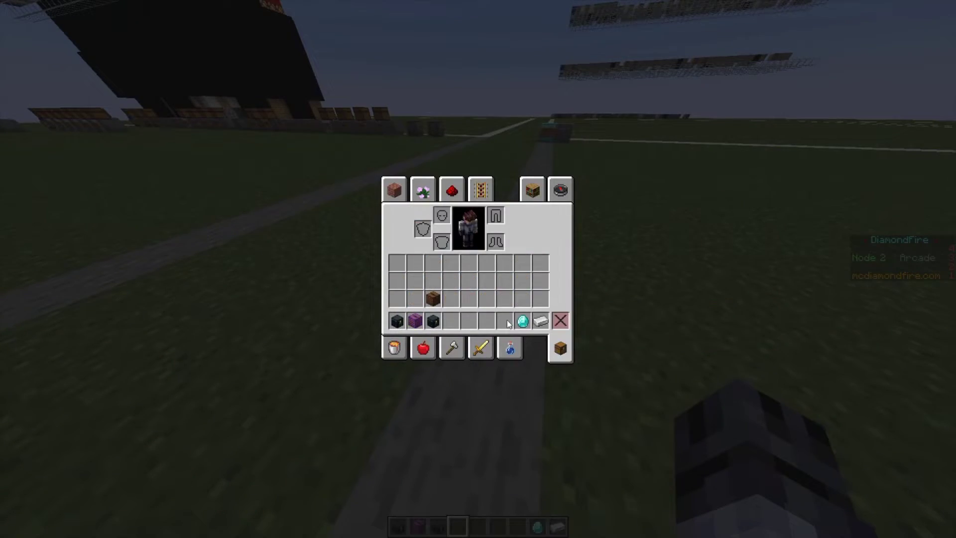
{"action": "left_click", "coordinate": [560, 325]}
{"action": "key", "text": "e"}
Place the loadSong, playSong and playNote functions on free code lines and clear their items from the hotbar.
{"action": "key", "text": "1"}
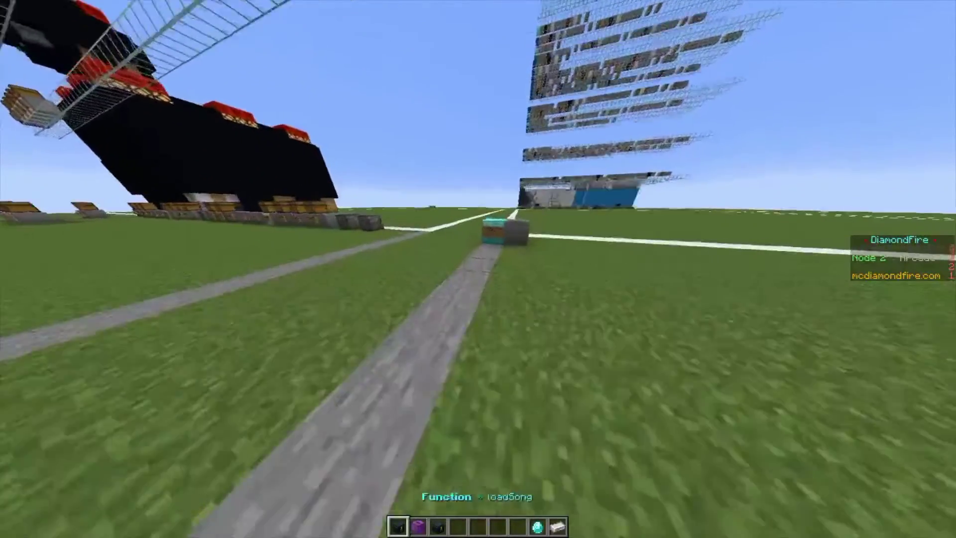
{"action": "scroll", "coordinate": [478, 269], "scroll_direction": "down", "scroll_amount": 2}
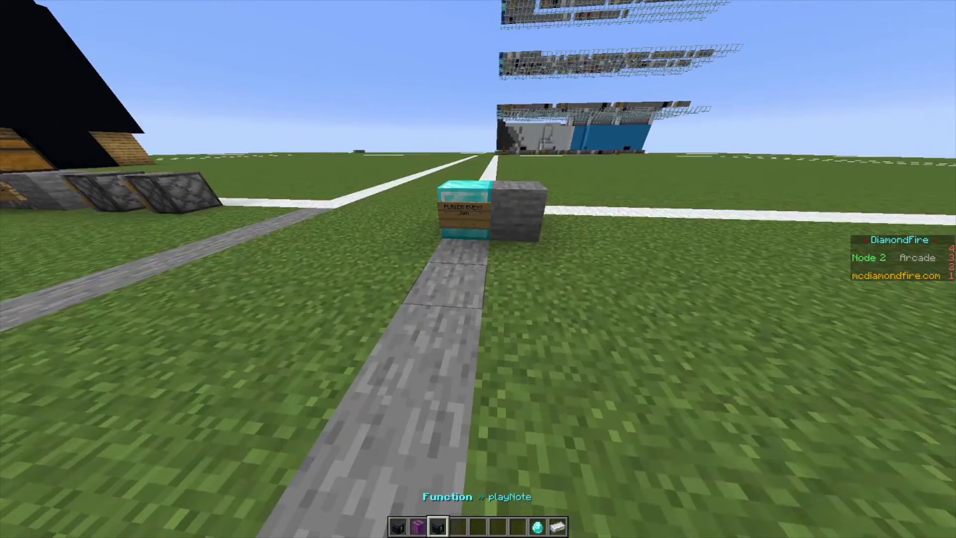
{"action": "scroll", "coordinate": [478, 269], "scroll_direction": "up", "scroll_amount": 2}
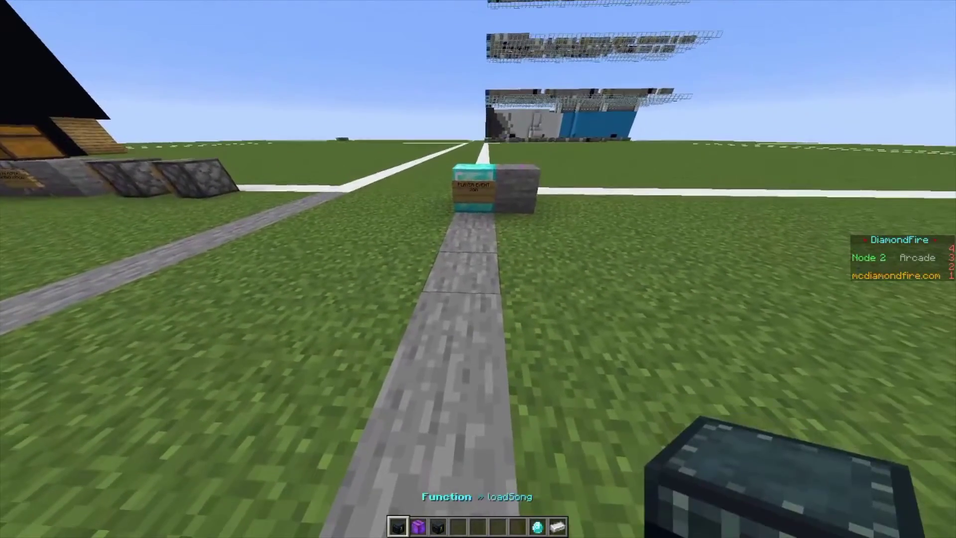
{"action": "right_click", "coordinate": [477, 269]}
{"action": "scroll", "coordinate": [477, 269], "scroll_direction": "down", "scroll_amount": 2}
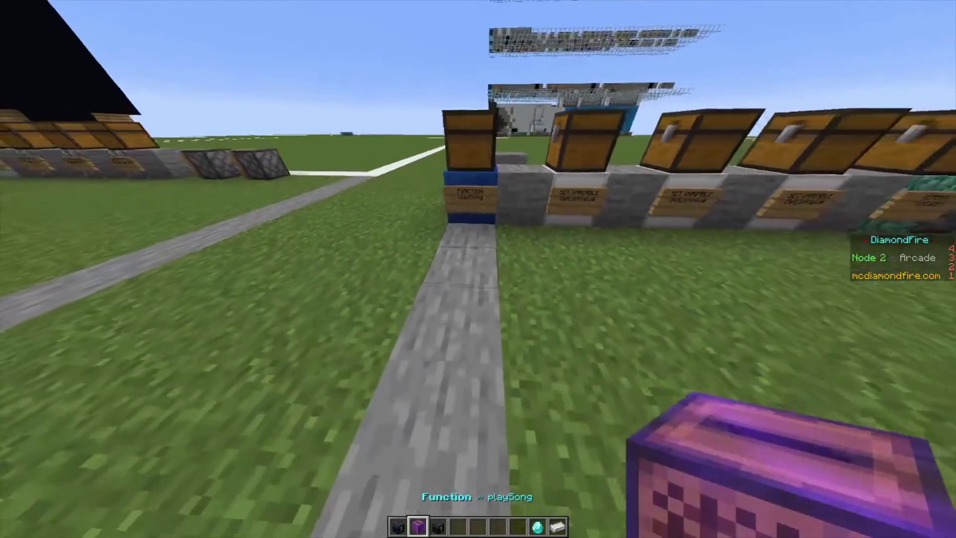
{"action": "scroll", "coordinate": [478, 269], "scroll_direction": "up", "scroll_amount": 2}
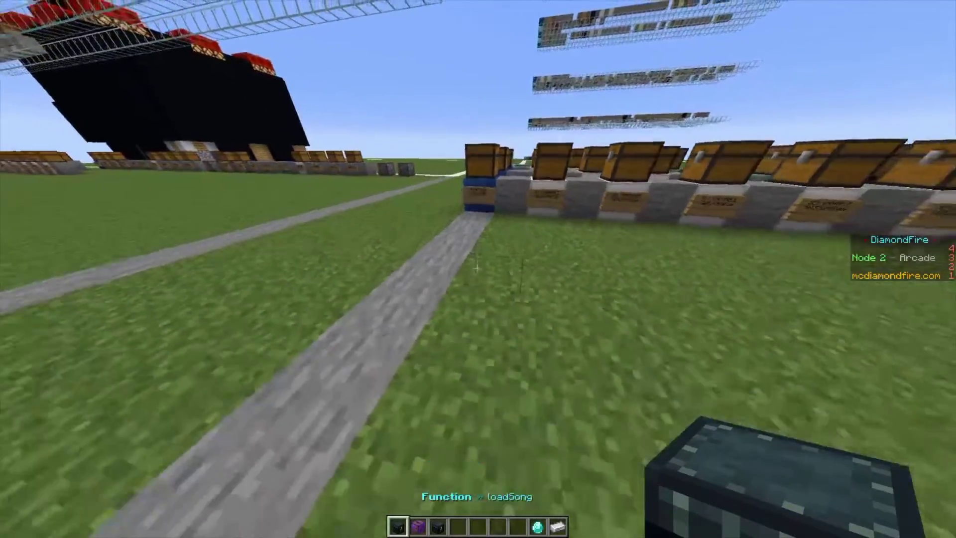
{"action": "key", "text": "e"}
{"action": "left_click", "coordinate": [396, 347]}
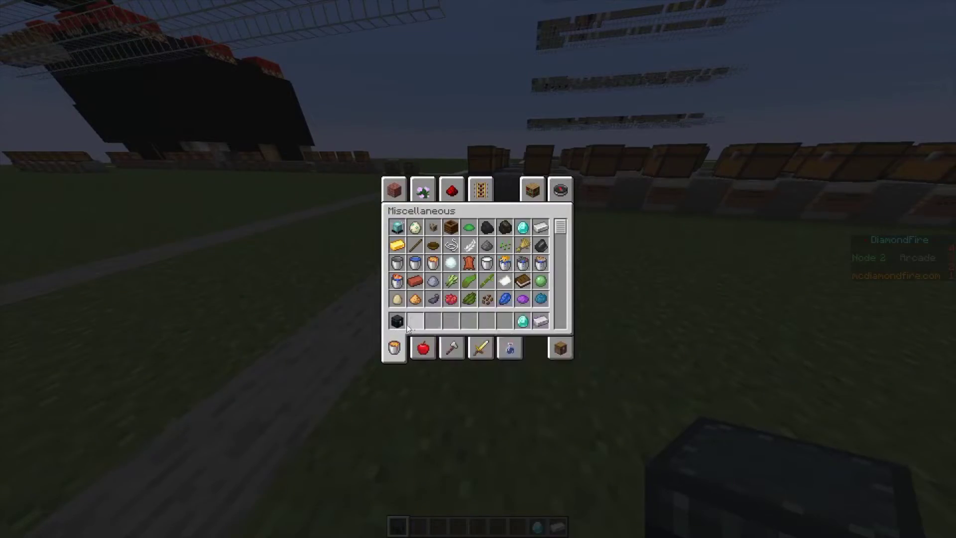
{"action": "key", "text": "e"}
{"action": "key", "text": "w"}
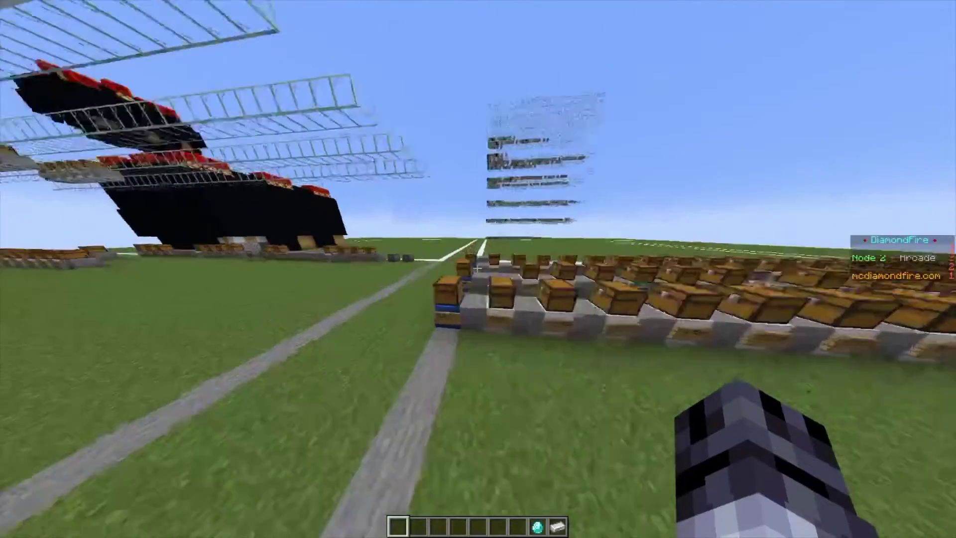
{"action": "key", "text": "w"}
{"action": "key", "text": "space"}
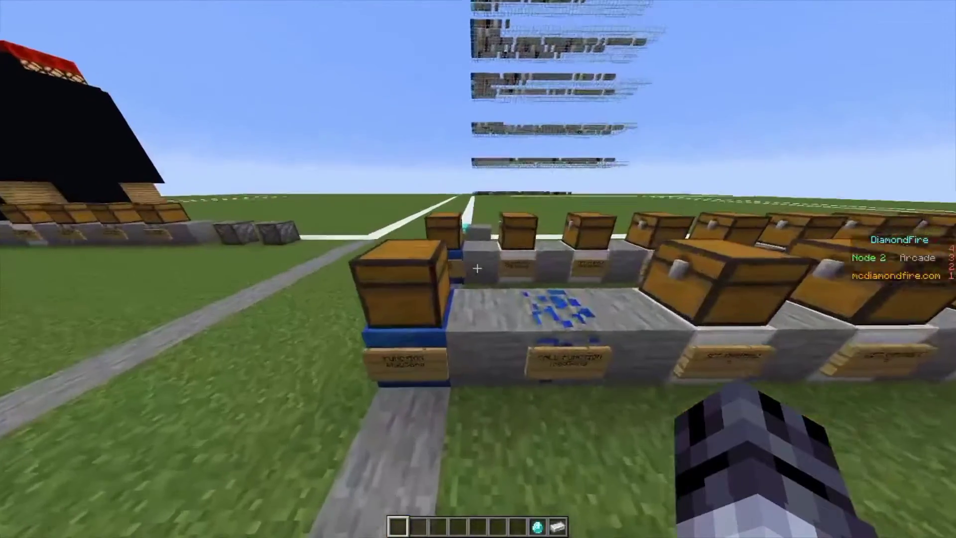
{"action": "key", "text": "space"}
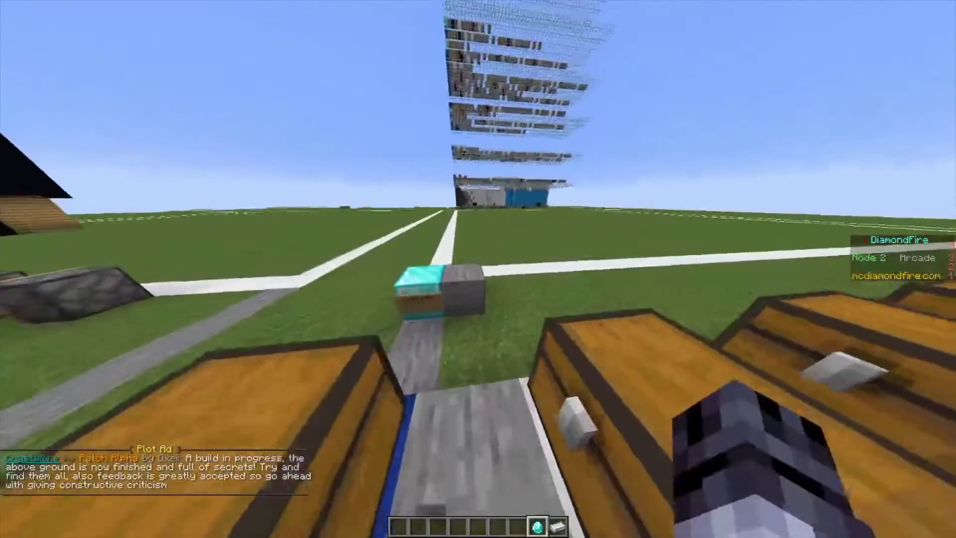
{"action": "key", "text": "8"}
{"action": "right_click", "coordinate": [478, 269]}
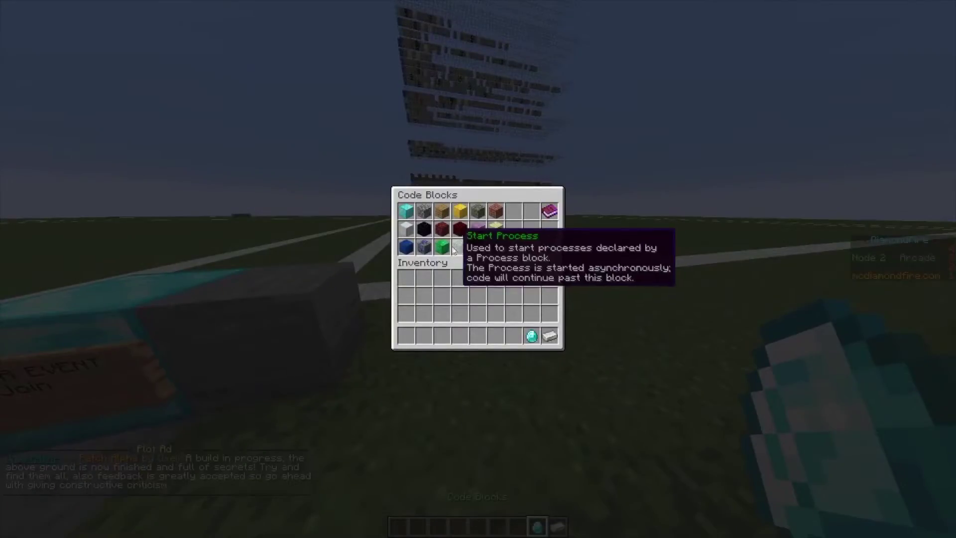
{"action": "key", "text": "Escape"}
Load the megalovania song as a code template with /nbs load megalovania and check the item in the inventory.
{"action": "key", "text": "slash"}
{"action": "type", "text": "nbs"}
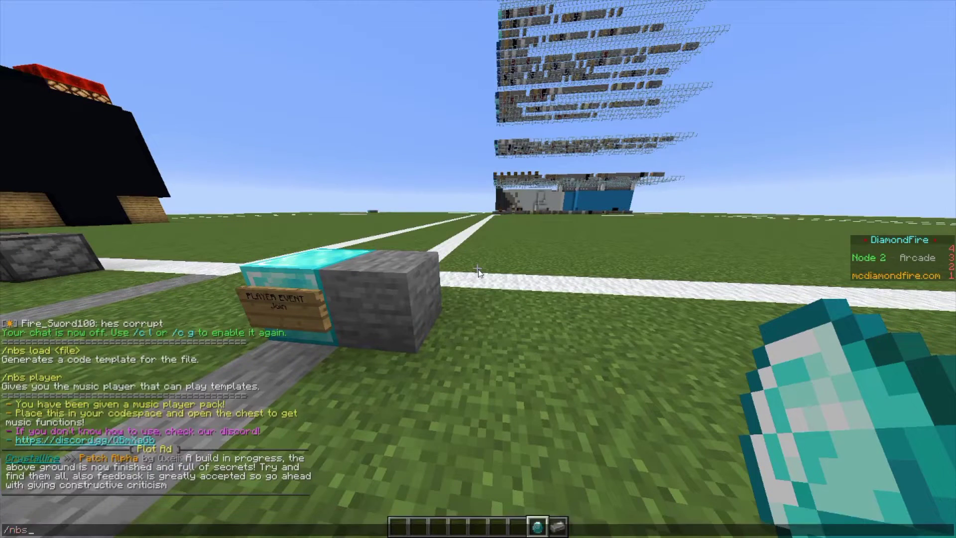
{"action": "type", "text": " load"}
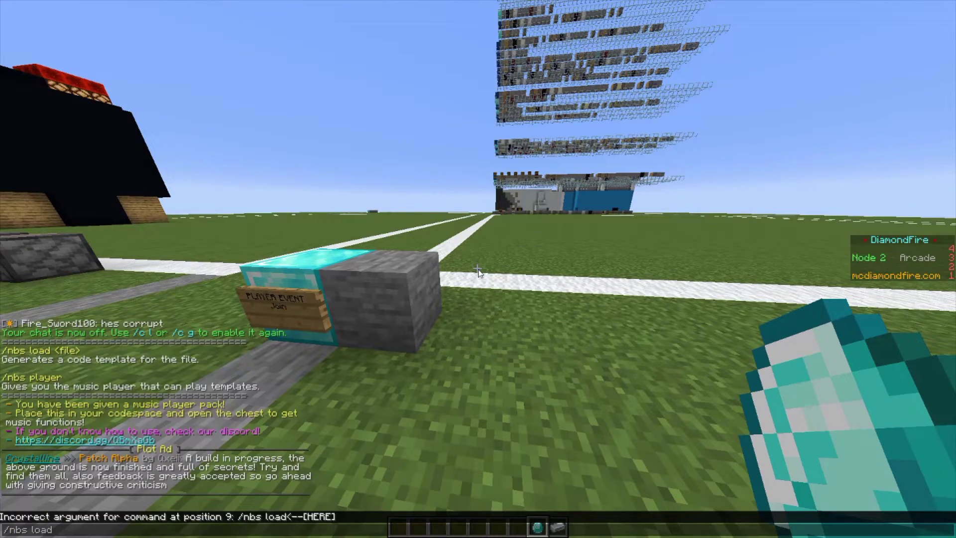
{"action": "type", "text": " mega"}
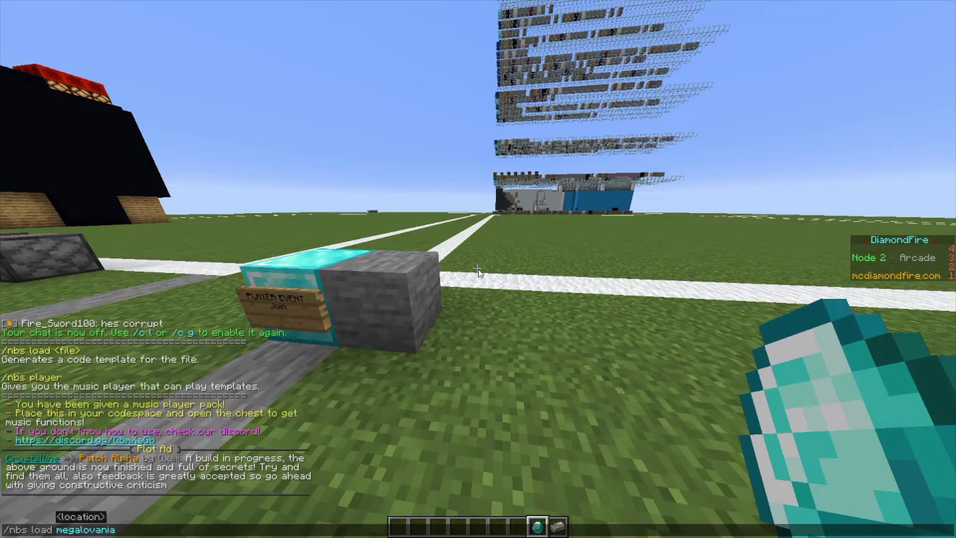
{"action": "type", "text": "lovania"}
{"action": "key", "text": "Return"}
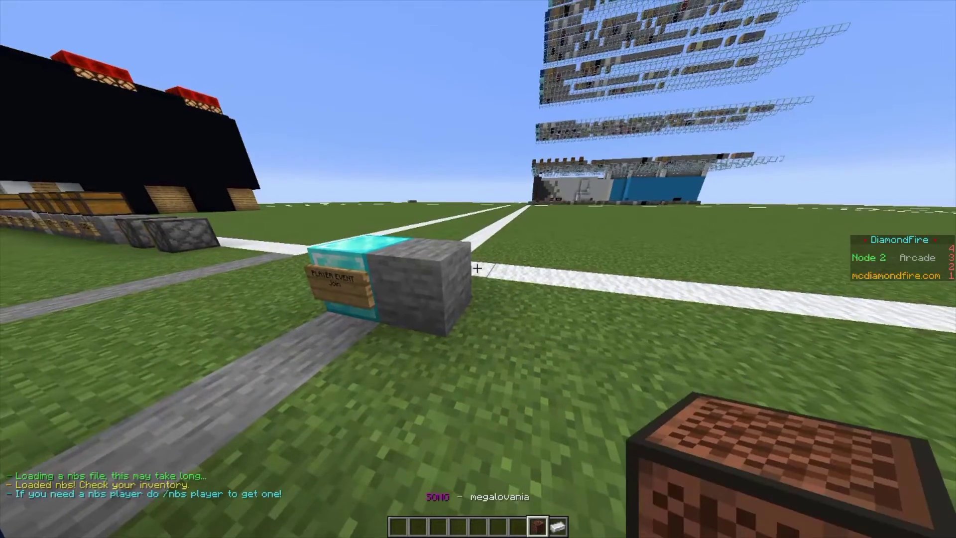
{"action": "key", "text": "e"}
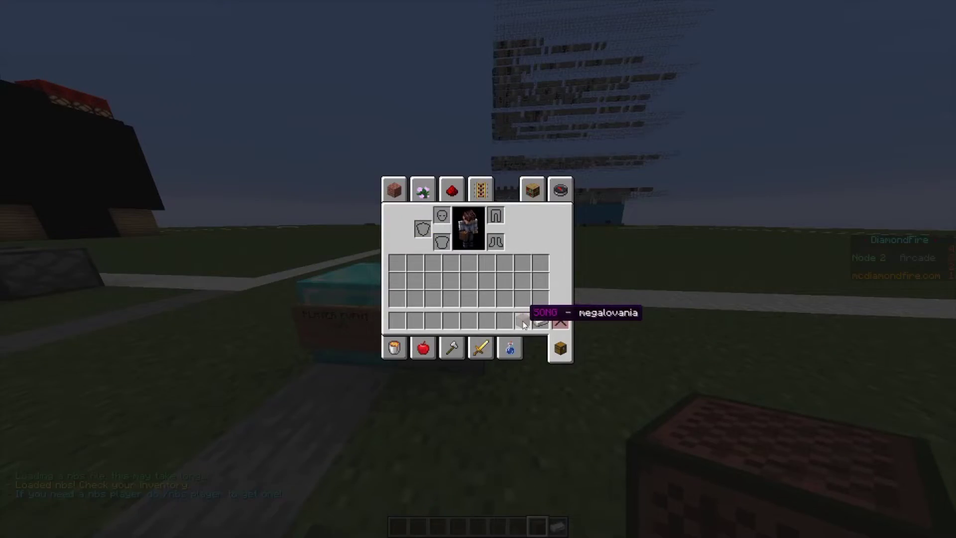
{"action": "key", "text": "e"}
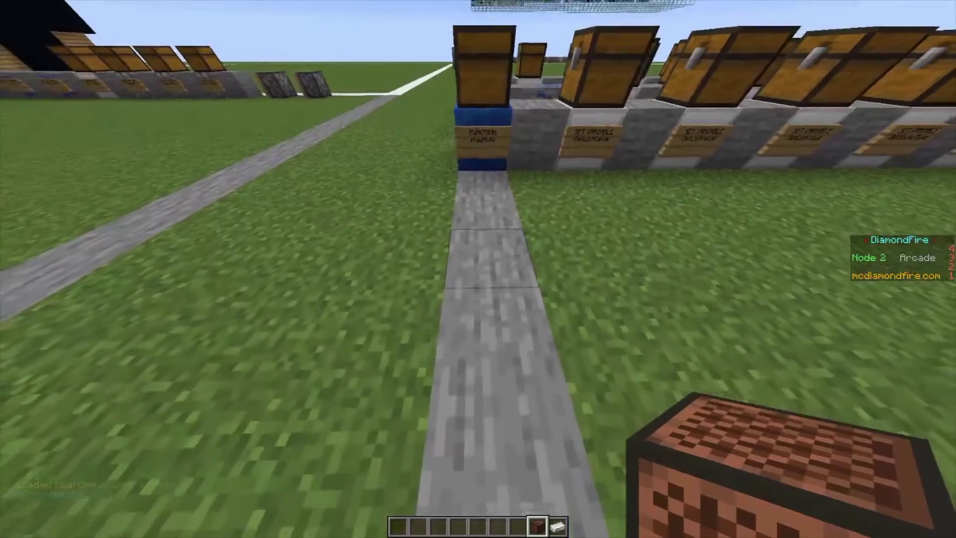
Place the megalovania song template on the next free code line beside the music functions.
{"action": "right_click", "coordinate": [478, 269]}
{"action": "key", "text": "s"}
{"action": "key", "text": "w"}
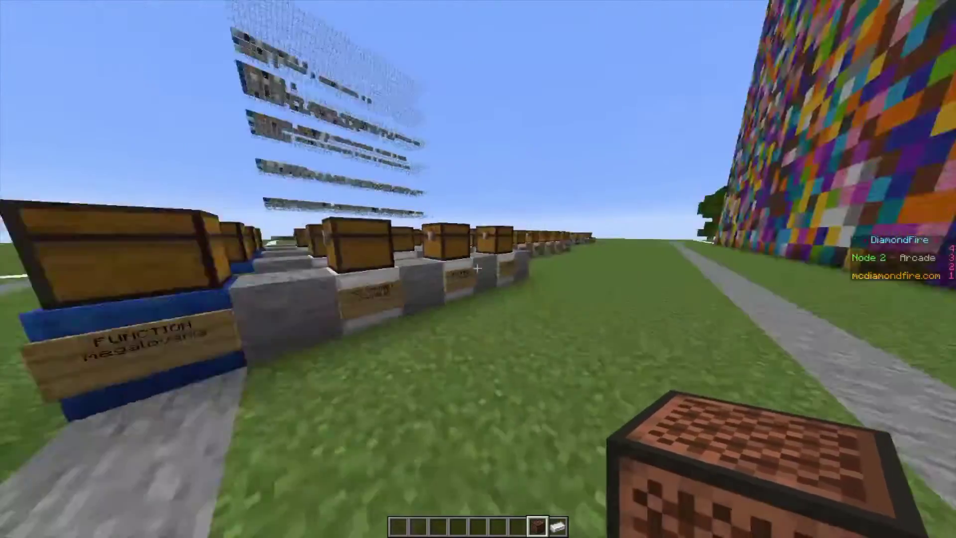
Examine the song data stored in the chests of the megalovania function.
{"action": "key", "text": "1"}
{"action": "key", "text": "space"}
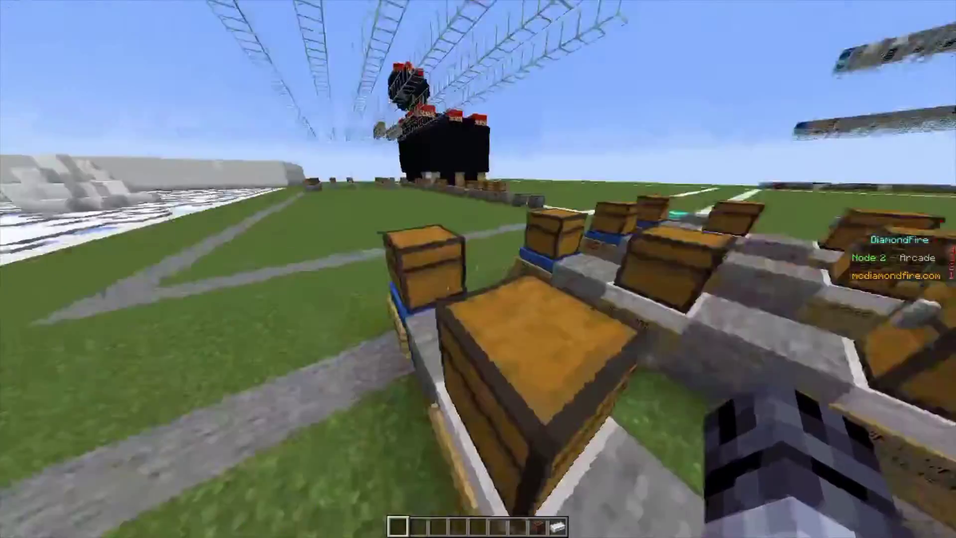
{"action": "right_click", "coordinate": [477, 268]}
{"action": "key", "text": "Escape"}
{"action": "right_click", "coordinate": [477, 268]}
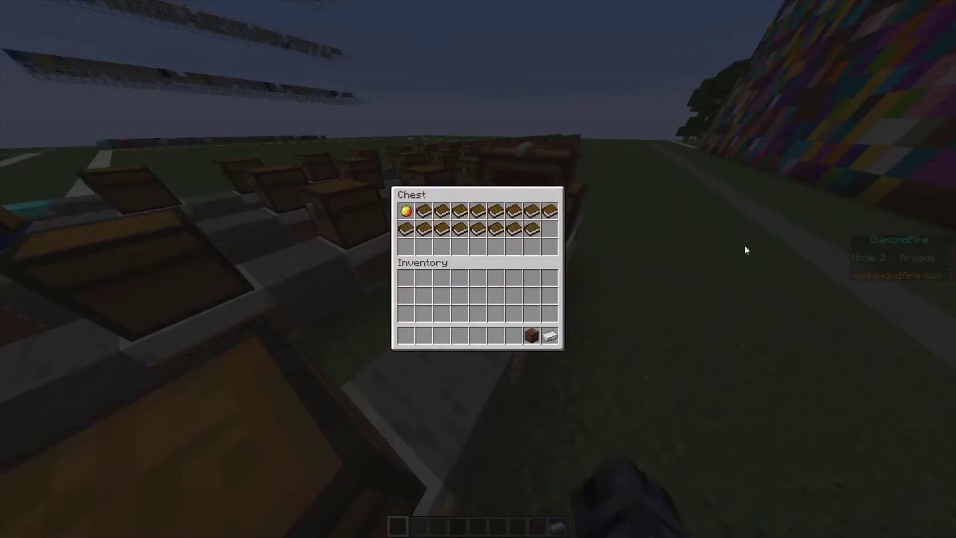
{"action": "key", "text": "Escape"}
Bring back the Code Blocks item and take a Call Function block from it.
{"action": "key", "text": "slash"}
{"action": "type", "text": "comment"}
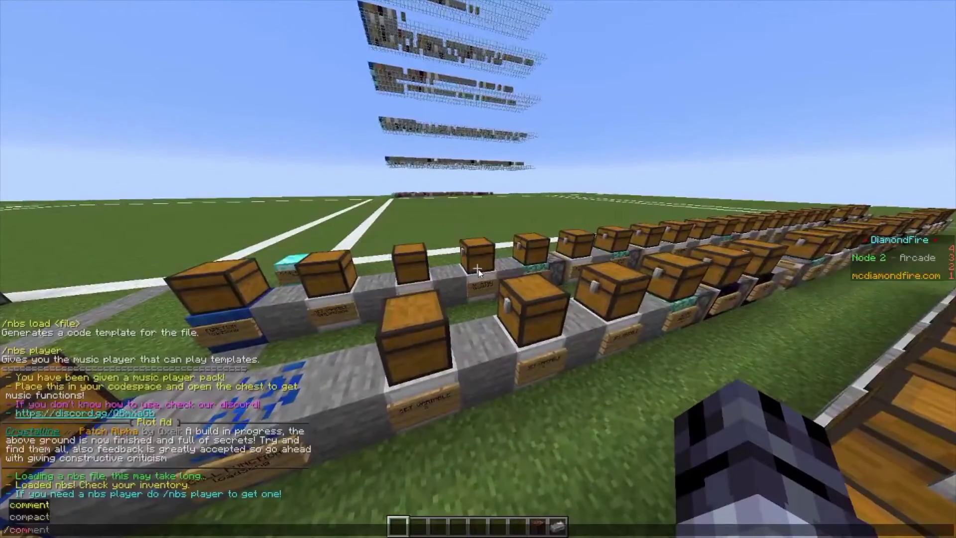
{"action": "type", "text": "w"}
{"action": "scroll", "coordinate": [477, 269], "scroll_direction": "down", "scroll_amount": 6}
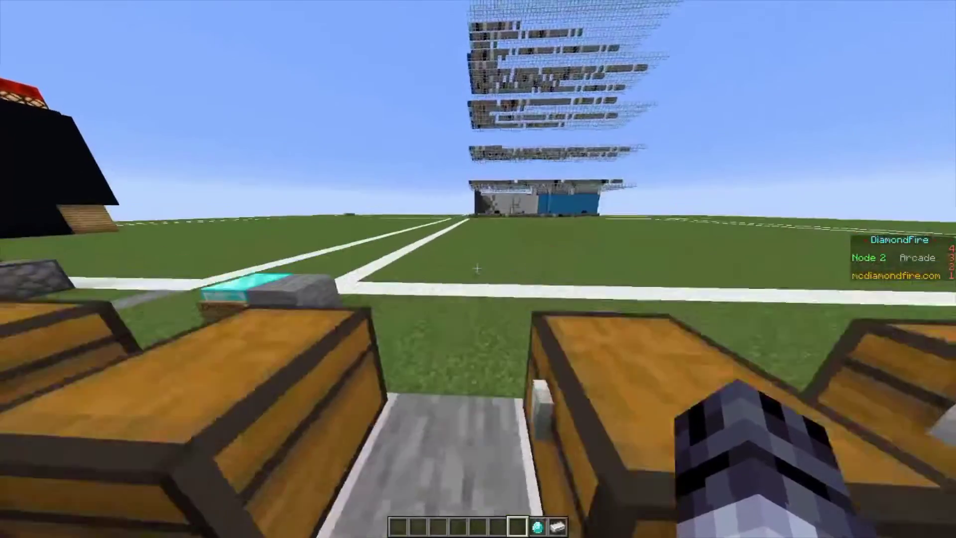
{"action": "key", "text": "8"}
{"action": "right_click", "coordinate": [478, 269]}
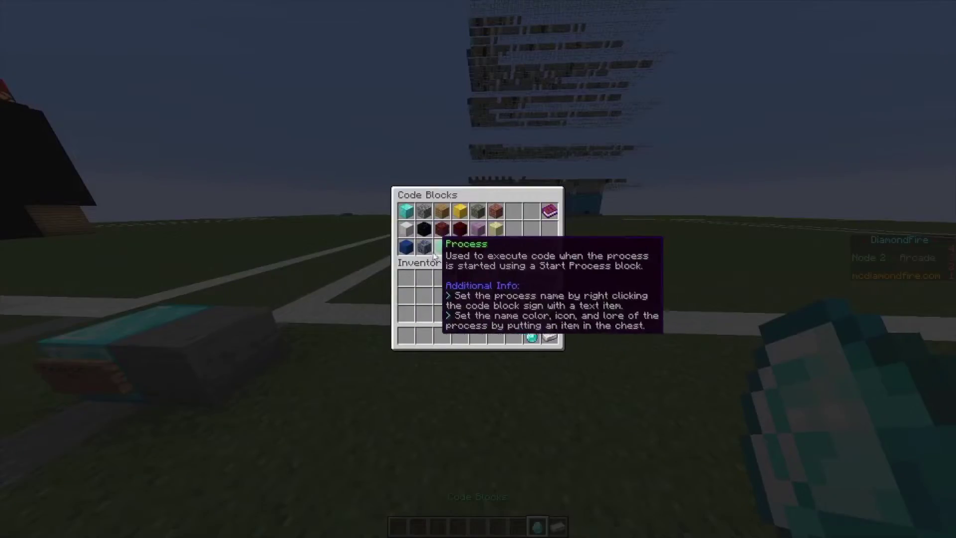
{"action": "left_click", "coordinate": [424, 249]}
Place a Call Function block after the Player Join event and set it to the megalovania function.
{"action": "key", "text": "1"}
{"action": "key", "text": "s"}
{"action": "key", "text": "w"}
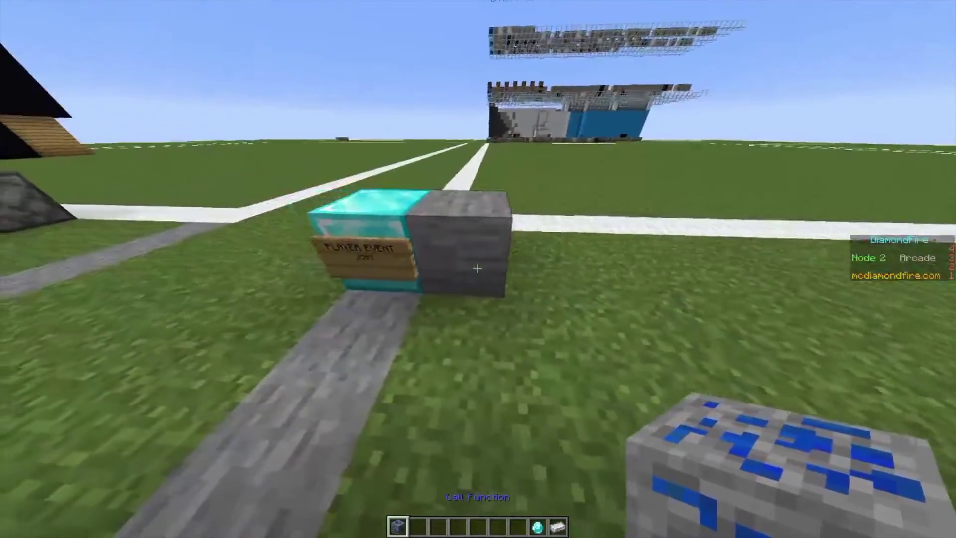
{"action": "key", "text": "w"}
{"action": "key", "text": "s"}
{"action": "key", "text": "w"}
{"action": "key", "text": "d"}
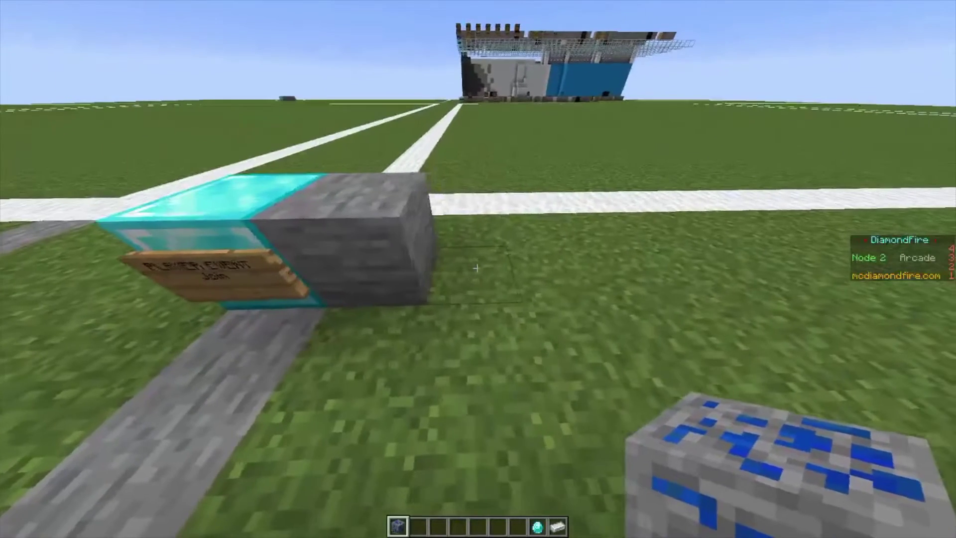
{"action": "right_click", "coordinate": [476, 268]}
{"action": "right_click", "coordinate": [477, 268]}
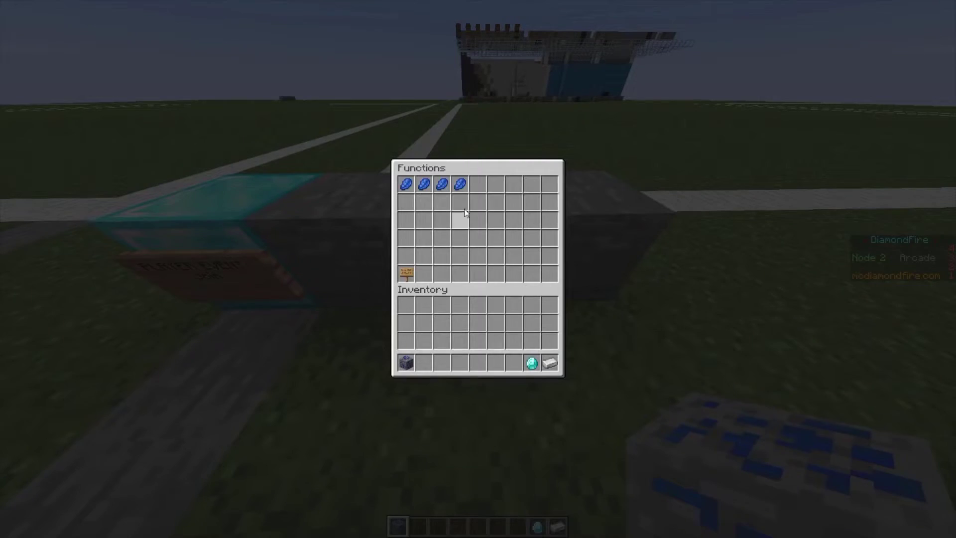
{"action": "left_click", "coordinate": [420, 189]}
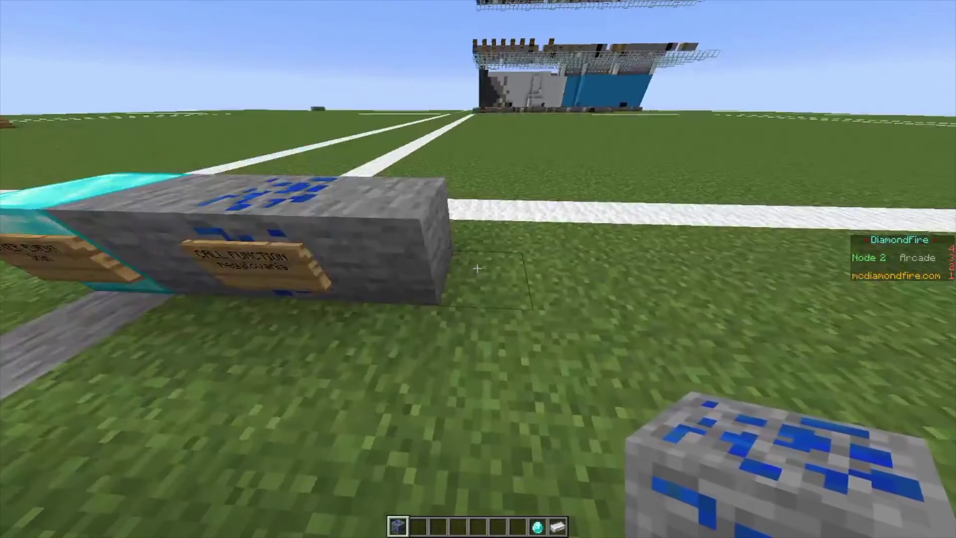
Add two more Call Function blocks to the join event line, set to loadSong and playSong in that order.
{"action": "right_click", "coordinate": [477, 268]}
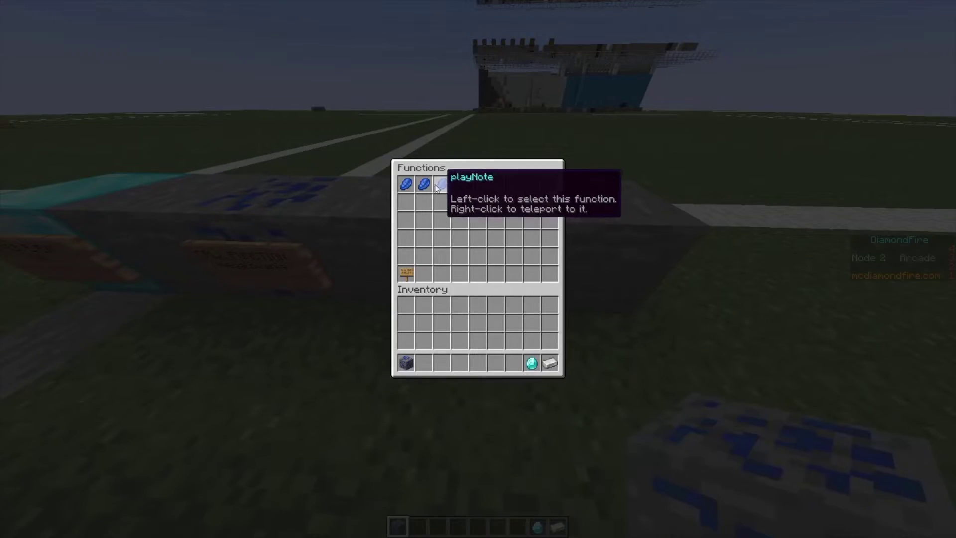
{"action": "key", "text": "Escape"}
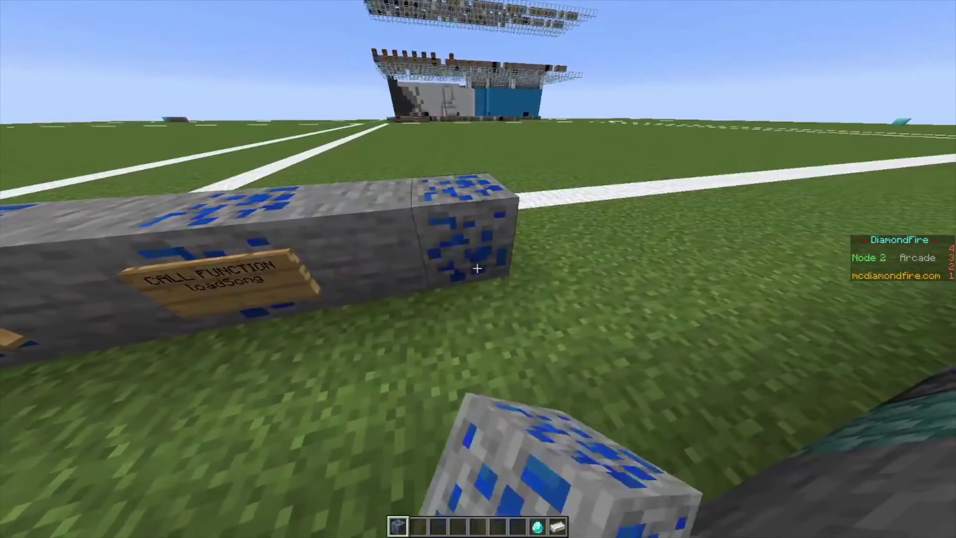
{"action": "right_click", "coordinate": [477, 268]}
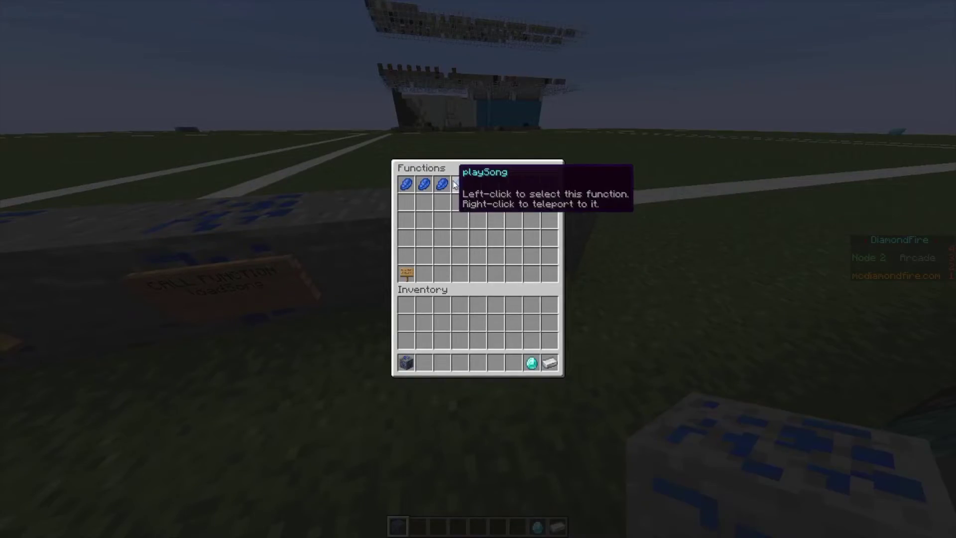
{"action": "left_click", "coordinate": [458, 185]}
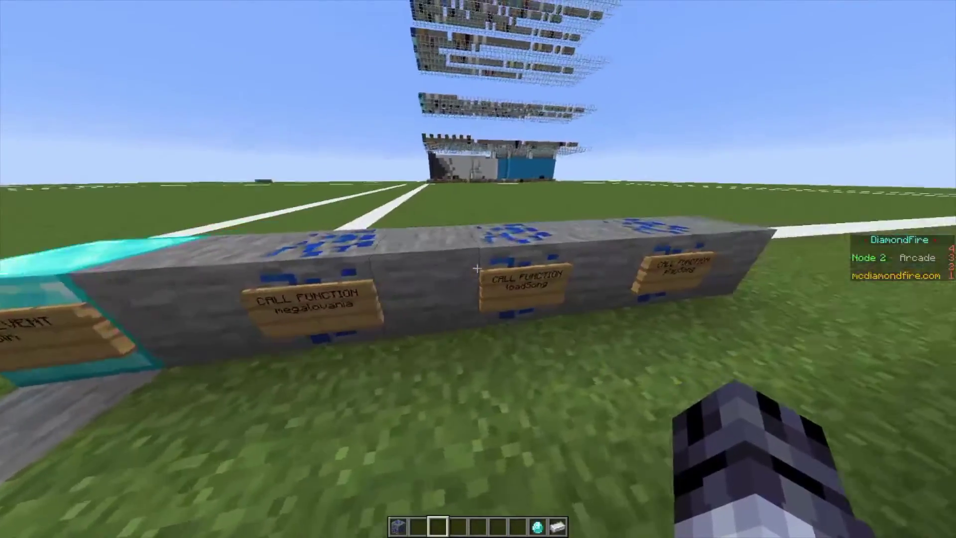
Return to the plot in dev mode.
{"action": "key", "text": "w"}
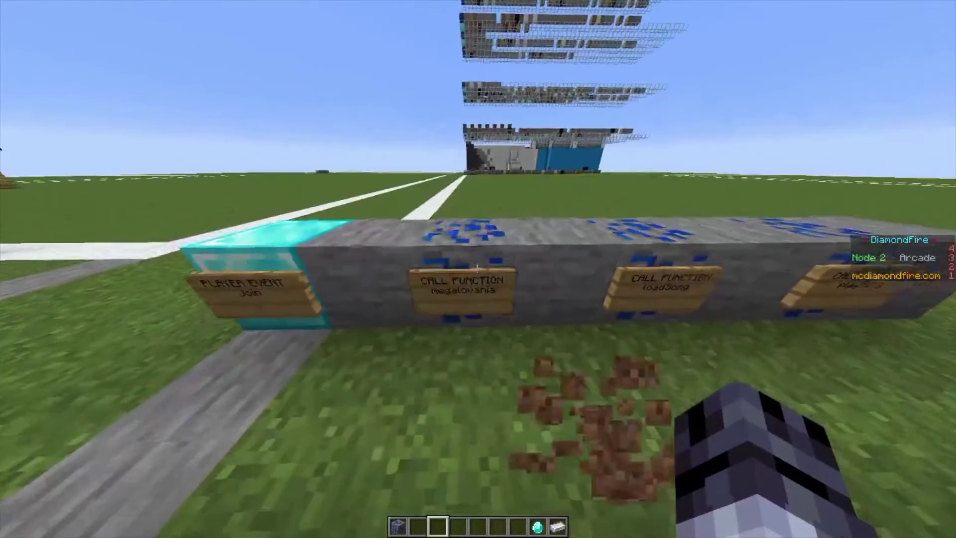
{"action": "key", "text": "Return"}
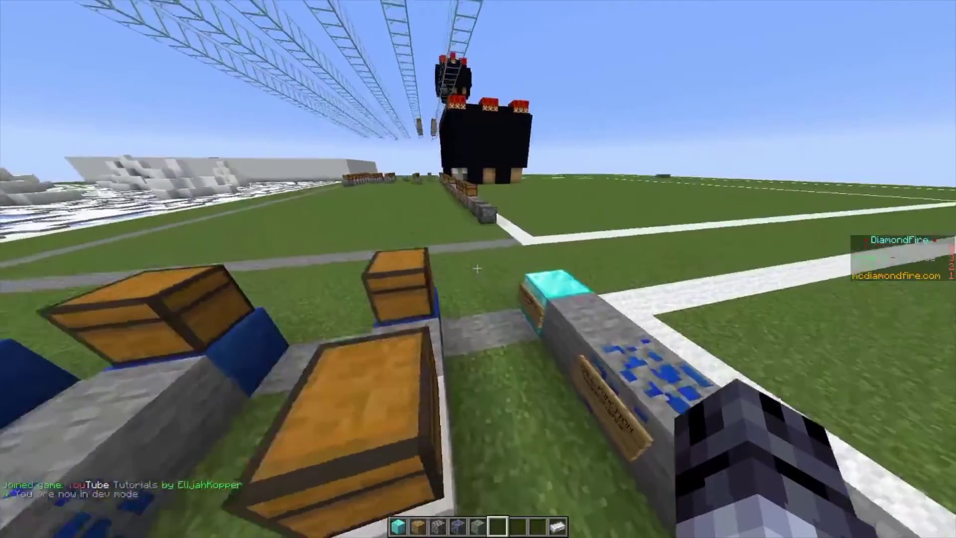
{"action": "key", "text": "w"}
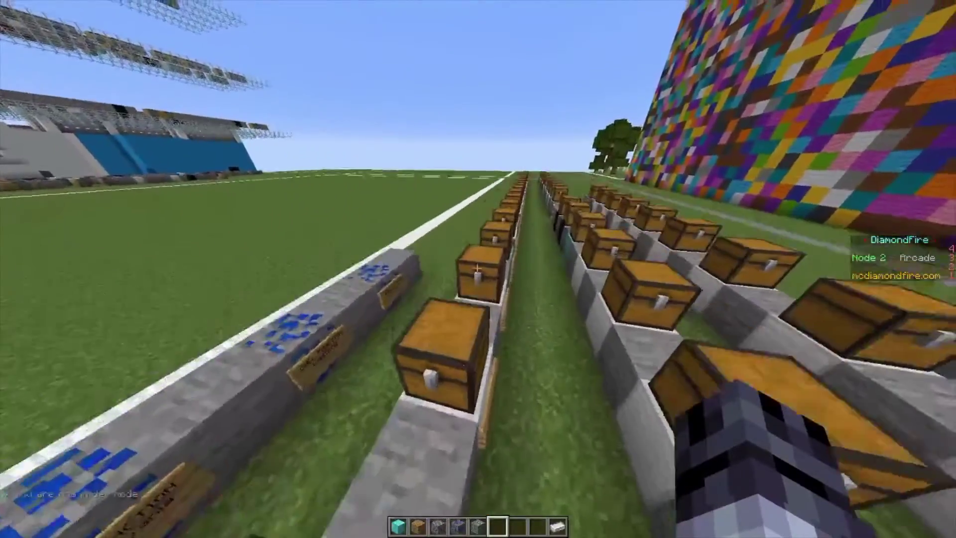
Fly along the plot's rows of code blocks and chests to examine the song's code lines from end to end.
{"action": "key", "text": "w"}
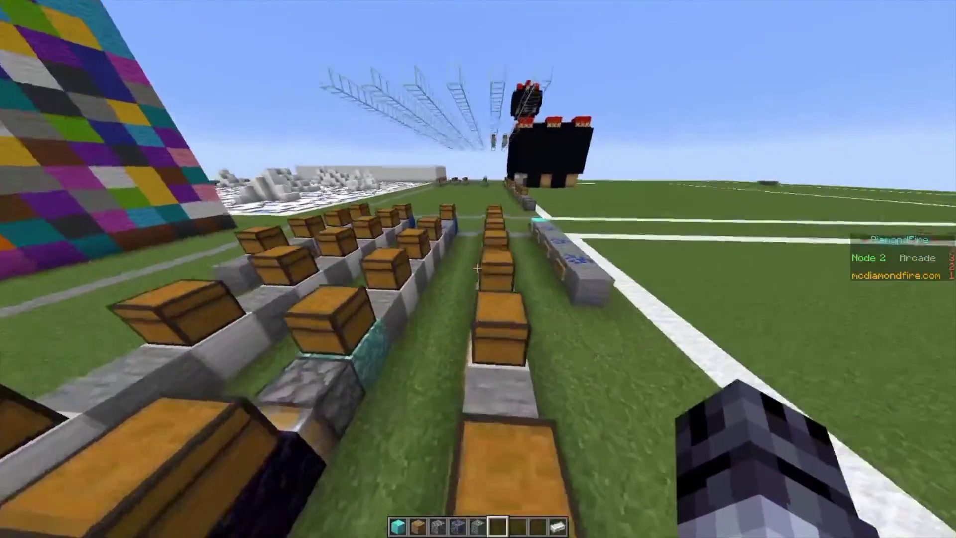
{"action": "key", "text": "w"}
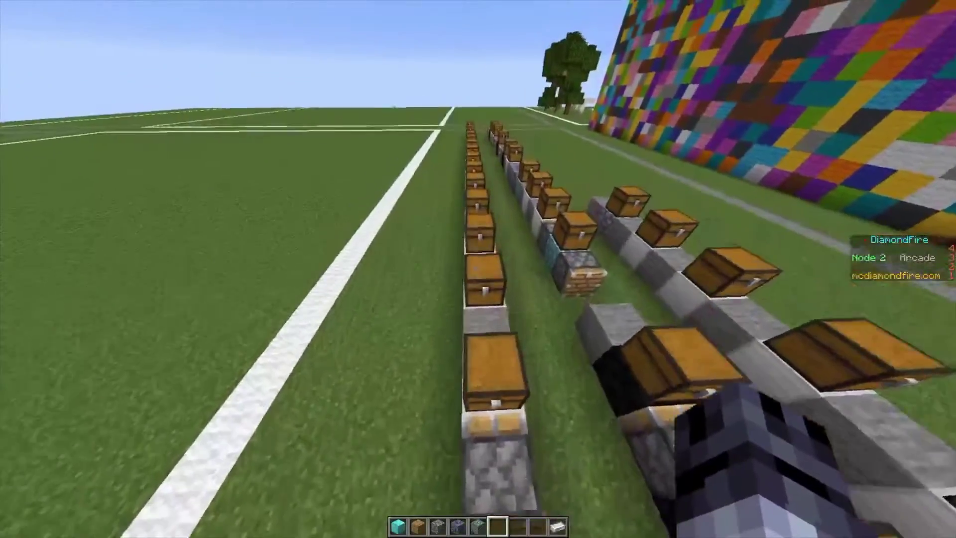
{"action": "key", "text": "w"}
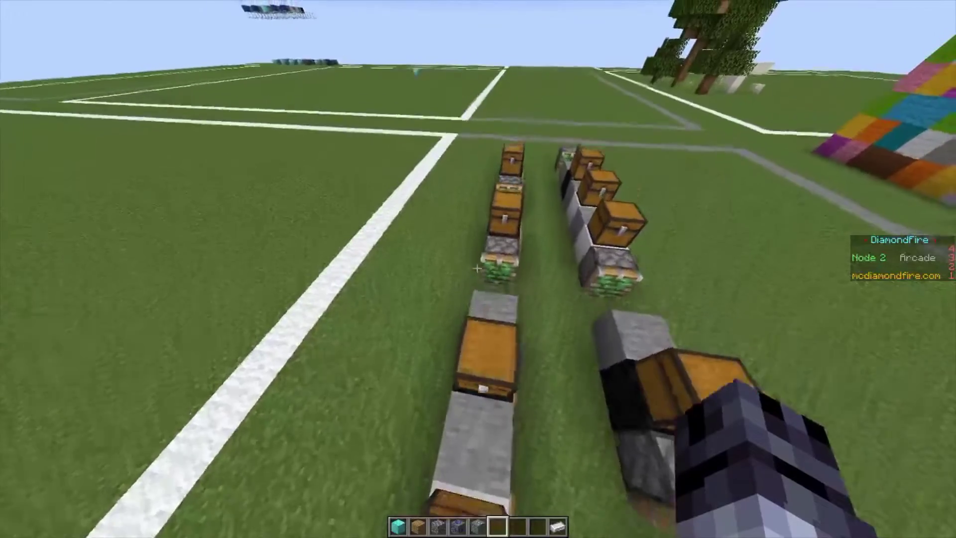
{"action": "key", "text": "w"}
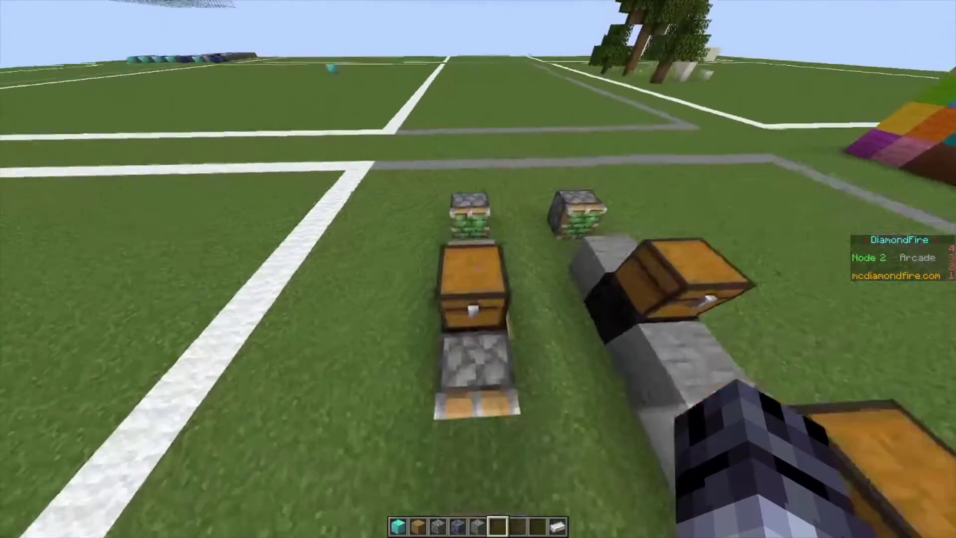
{"action": "key", "text": "w"}
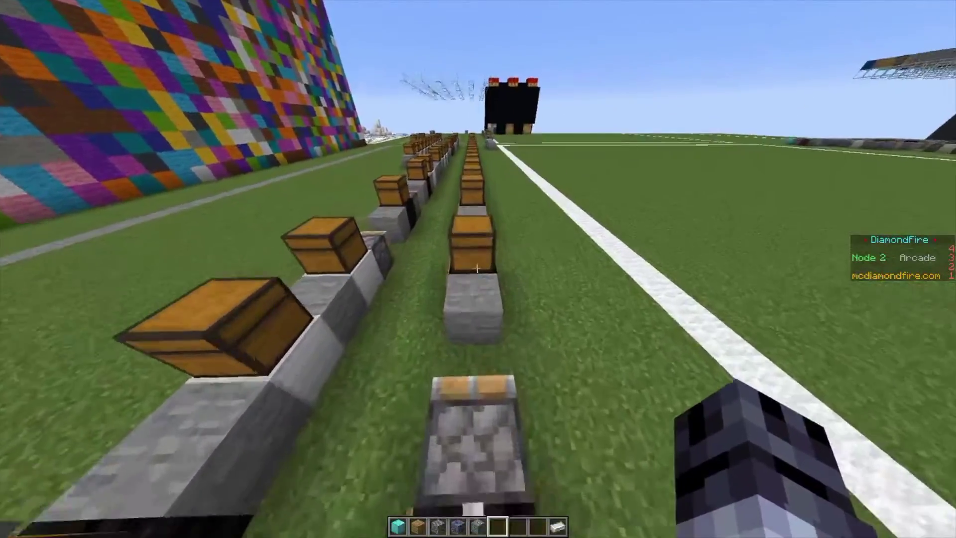
{"action": "key", "text": "w"}
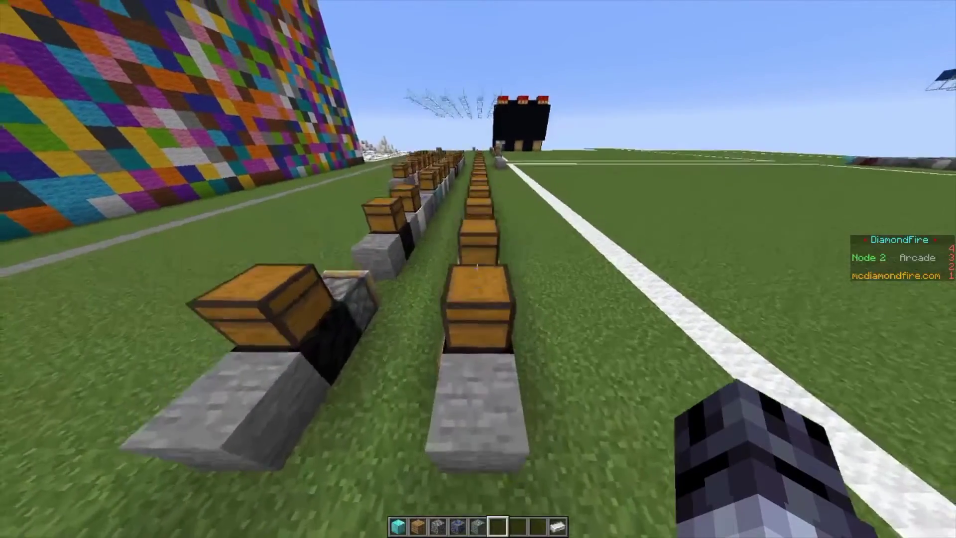